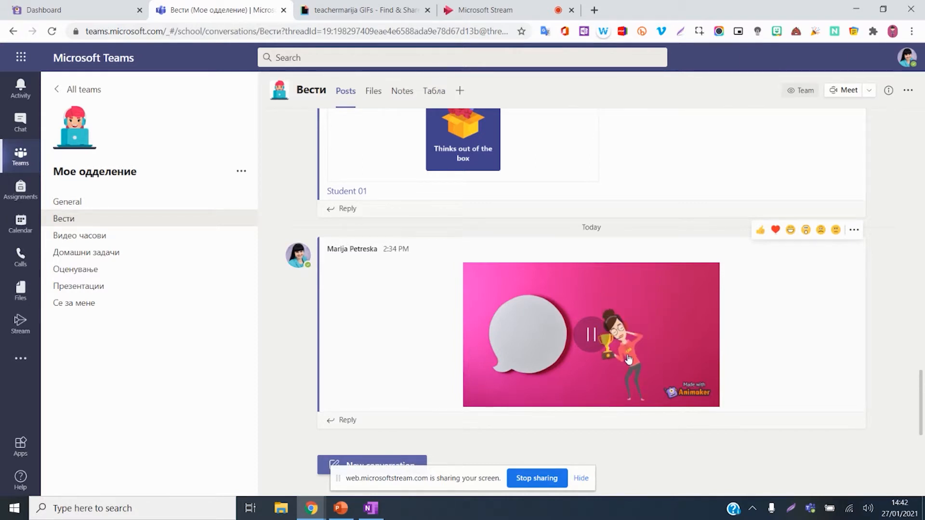
- Switch to PowerPoint to view the animated GIF inserted on the slide, and open OneNote
{"action": "left_click", "coordinate": [342, 514]}
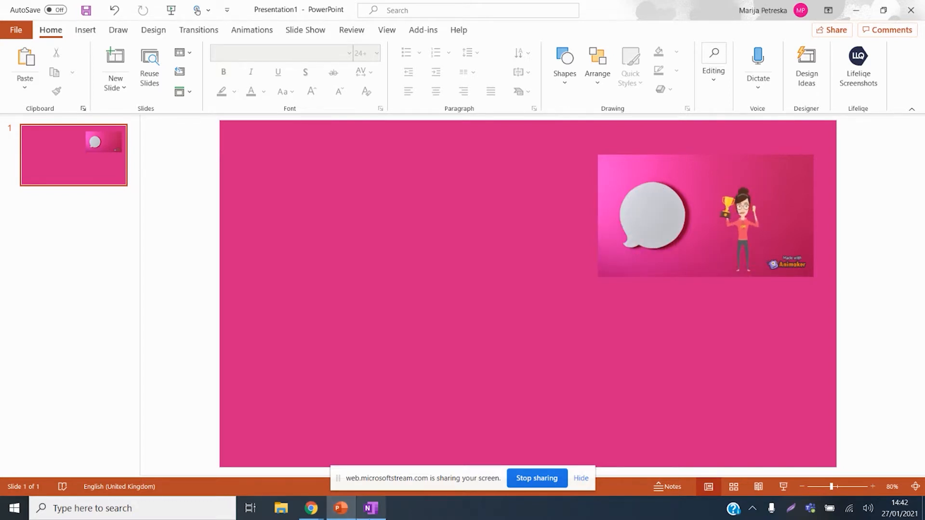
{"action": "left_click", "coordinate": [371, 510]}
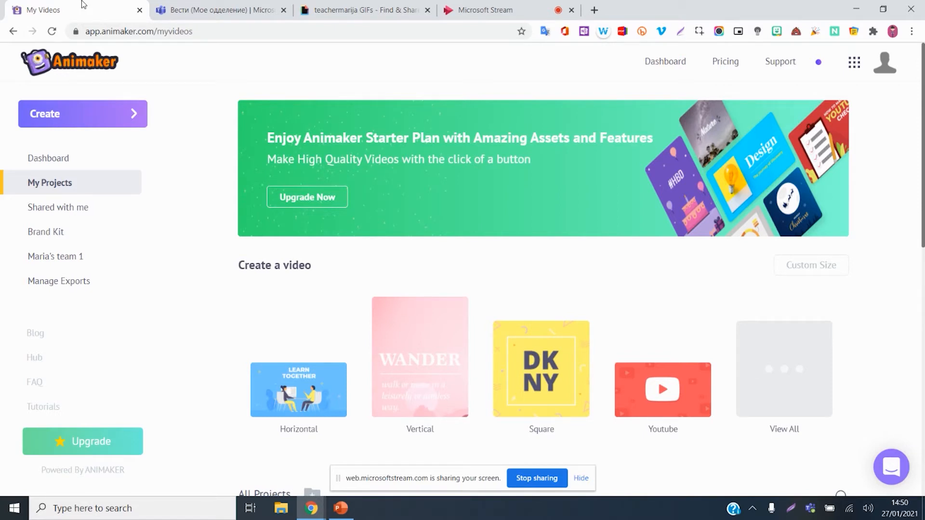
- Create a new GIF project in Animaker from the blank horizontal canvas and move the screen-sharing bar out of the way
{"action": "left_click", "coordinate": [98, 114]}
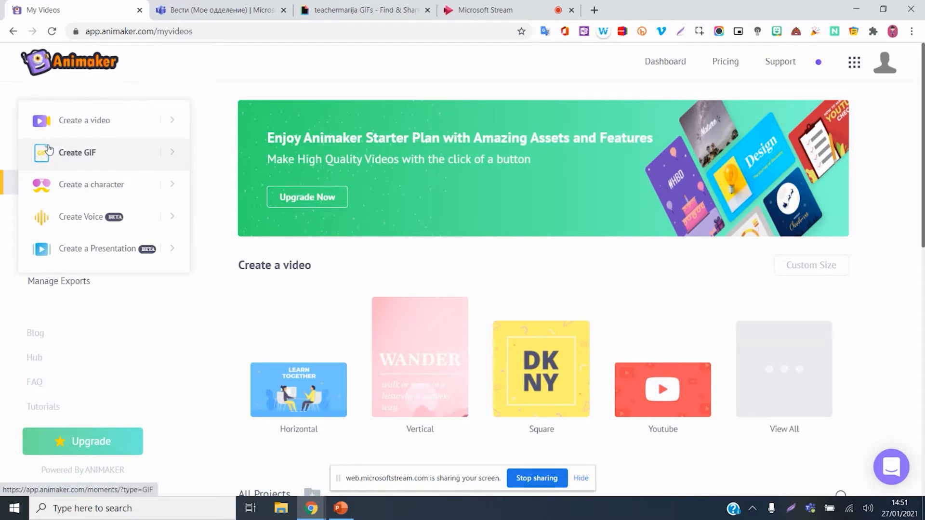
{"action": "left_click", "coordinate": [99, 153]}
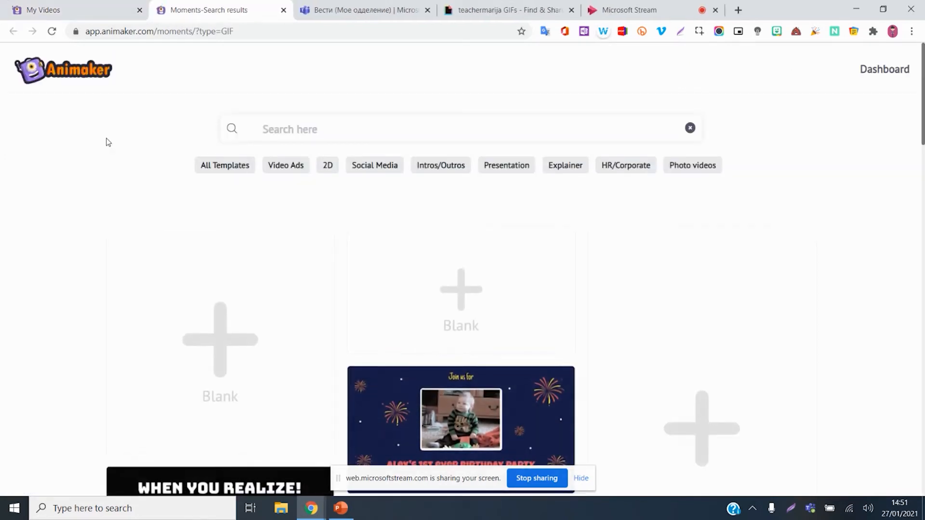
{"action": "scroll", "coordinate": [874, 318], "scroll_direction": "down", "scroll_amount": 7}
{"action": "scroll", "coordinate": [862, 298], "scroll_direction": "up", "scroll_amount": 7}
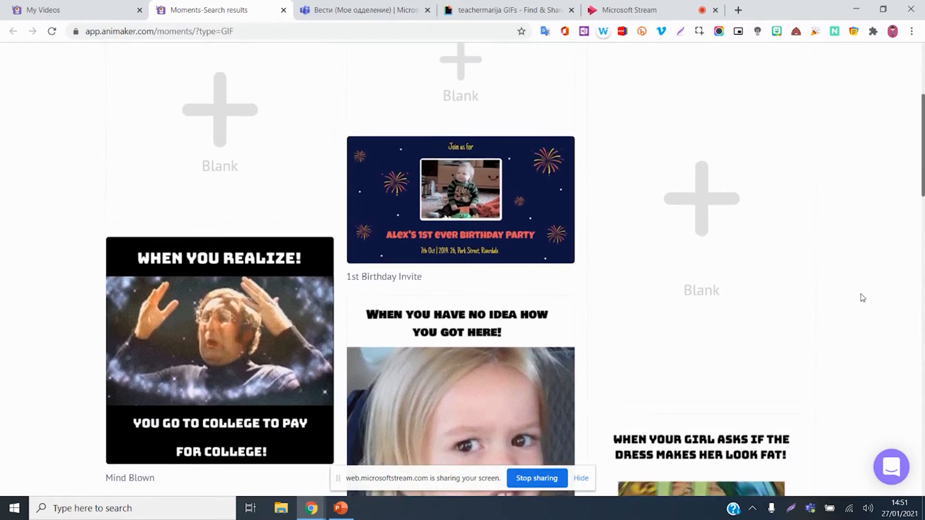
{"action": "left_click", "coordinate": [454, 294]}
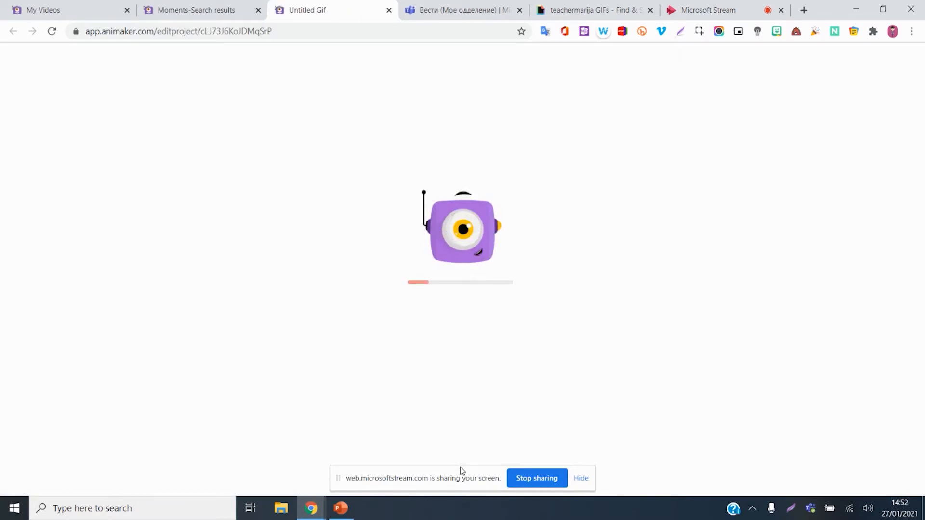
{"action": "left_click_drag", "start_coordinate": [466, 476], "coordinate": [501, 510]}
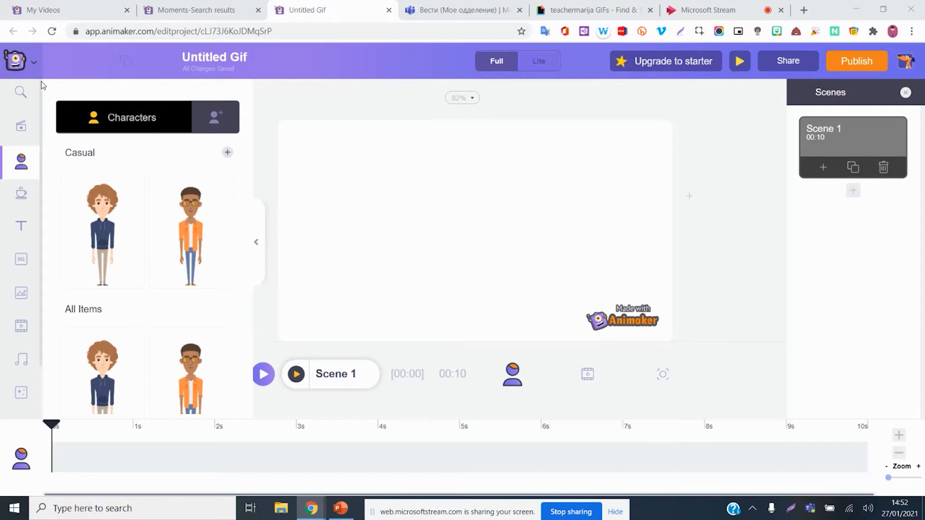
- Try the falling snow special effect on the empty scene and delete it from the canvas
{"action": "left_click", "coordinate": [21, 391]}
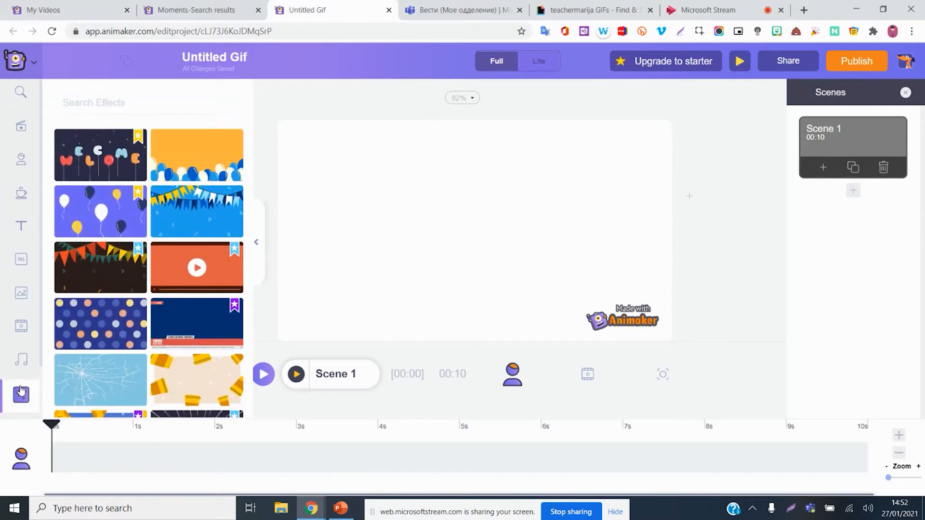
{"action": "mouse_move", "coordinate": [103, 162]}
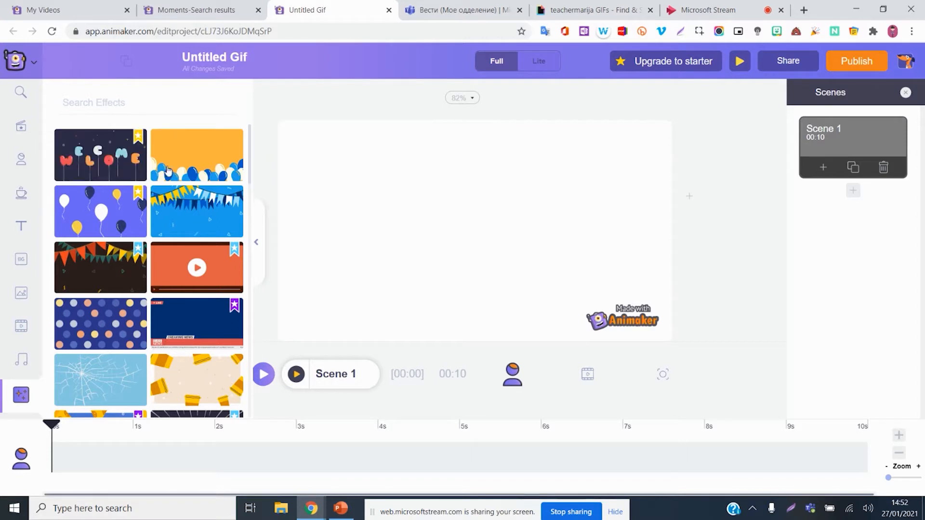
{"action": "scroll", "coordinate": [112, 370], "scroll_direction": "down", "scroll_amount": 6}
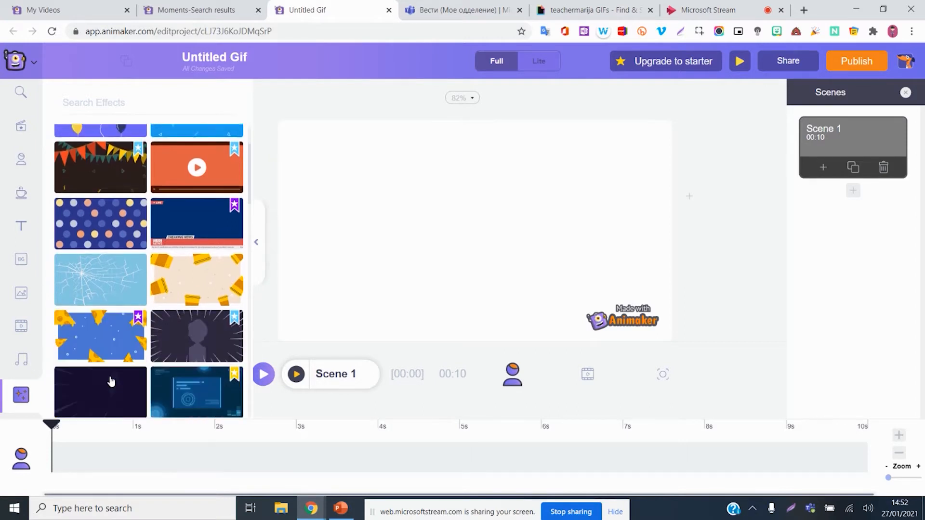
{"action": "scroll", "coordinate": [116, 369], "scroll_direction": "down", "scroll_amount": 3}
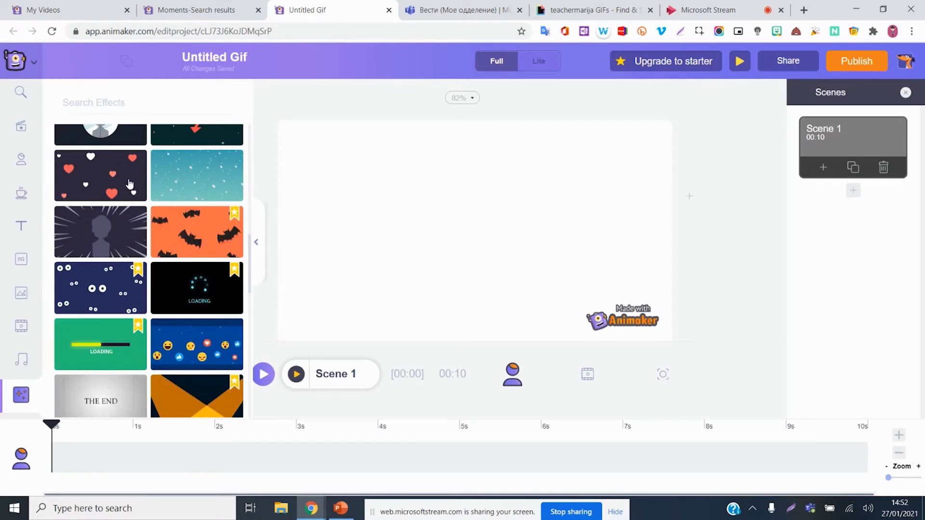
{"action": "left_click", "coordinate": [192, 178]}
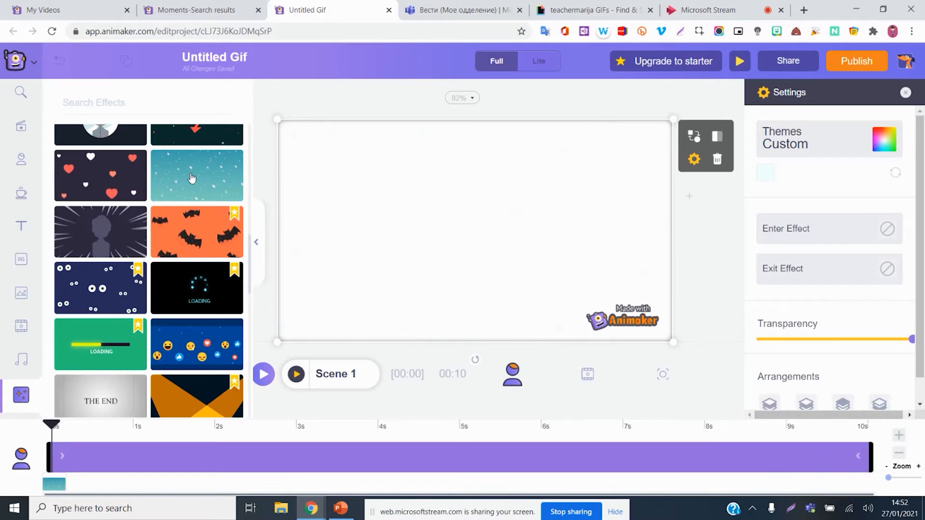
{"action": "left_click", "coordinate": [716, 160]}
{"action": "scroll", "coordinate": [207, 309], "scroll_direction": "down", "scroll_amount": 4}
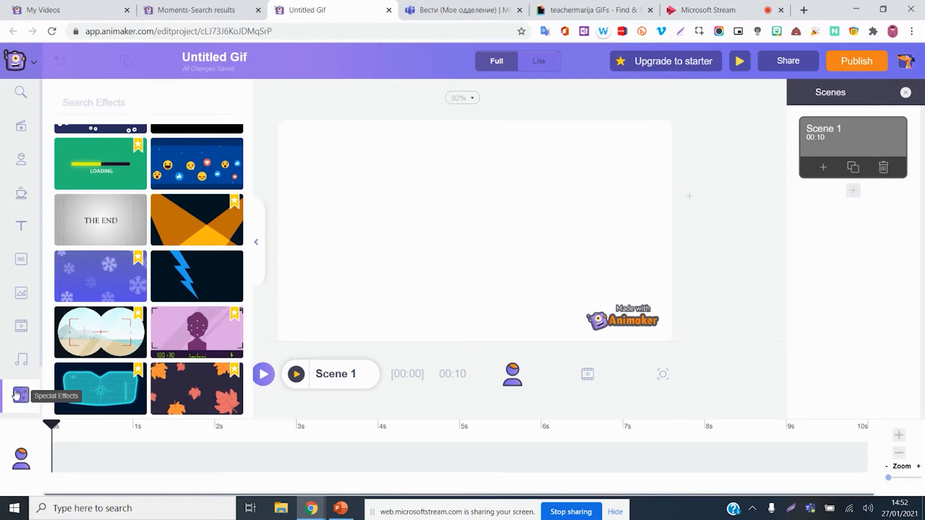
- Examine the music and sound effects libraries and the GIF and video publishing options
{"action": "left_click", "coordinate": [24, 365]}
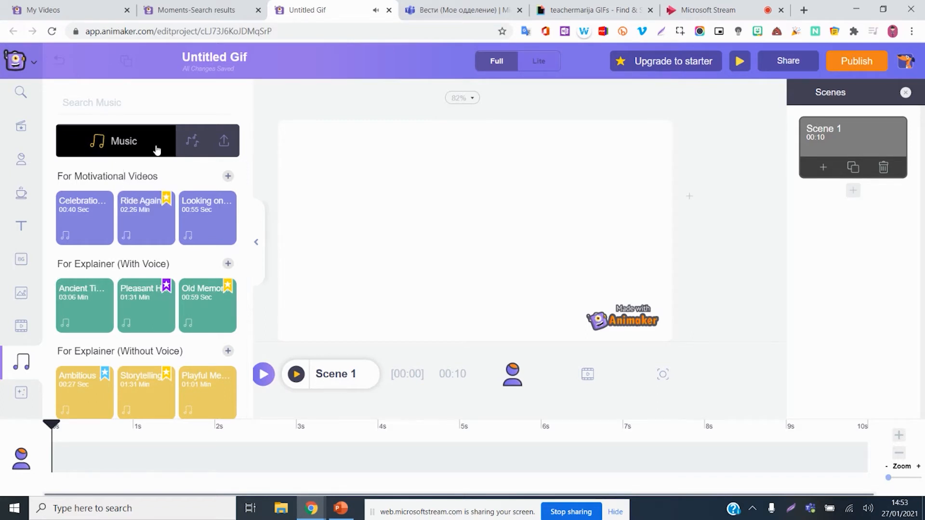
{"action": "left_click", "coordinate": [192, 148]}
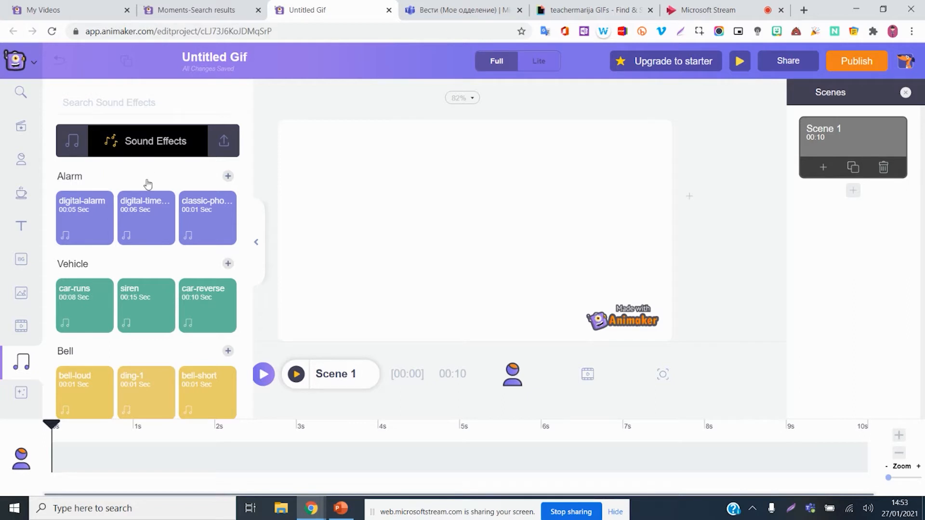
{"action": "mouse_move", "coordinate": [140, 214]}
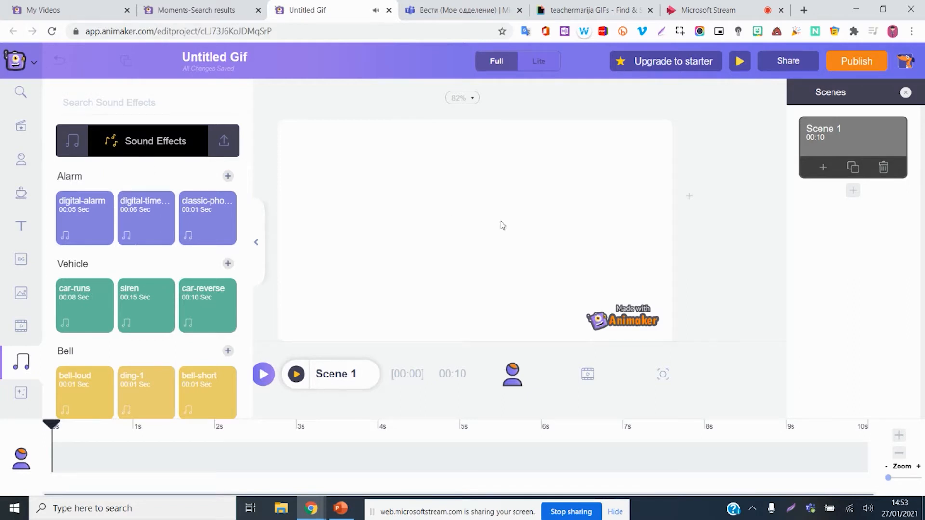
{"action": "left_click", "coordinate": [867, 72]}
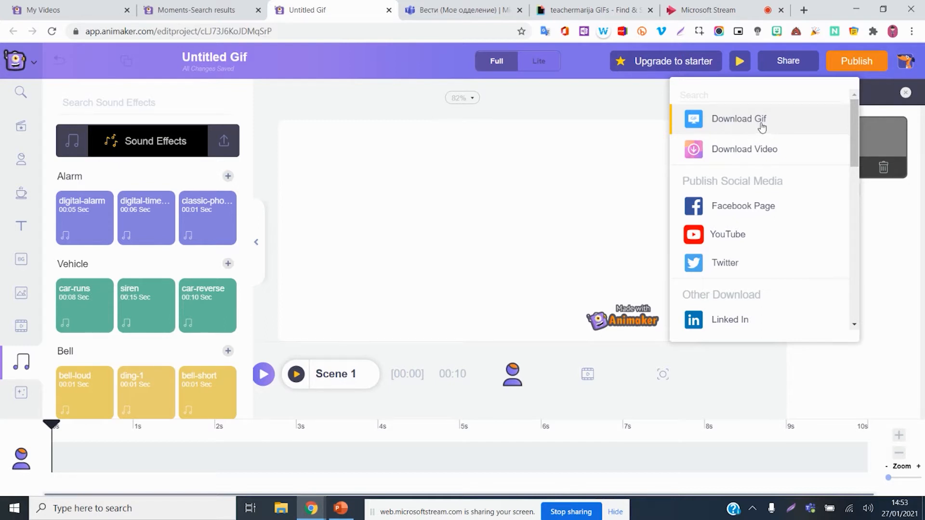
{"action": "left_click", "coordinate": [18, 383]}
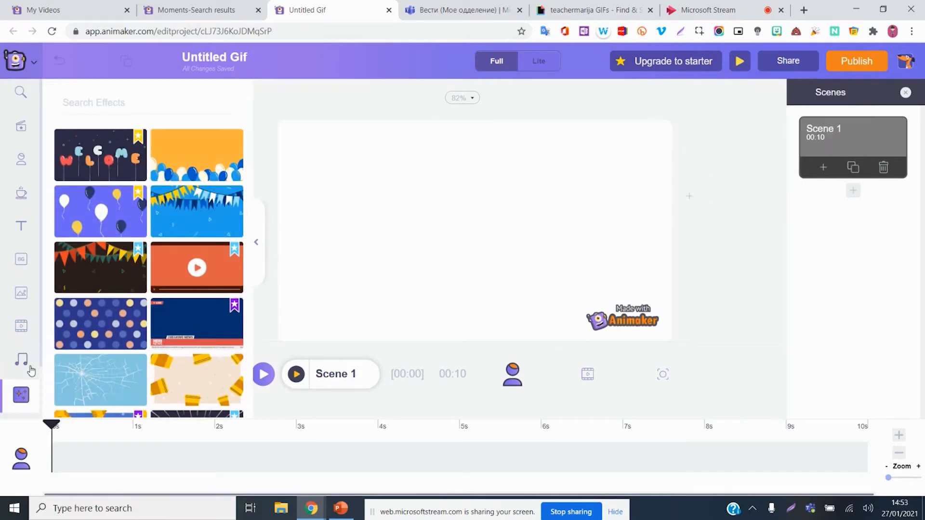
{"action": "left_click", "coordinate": [29, 367]}
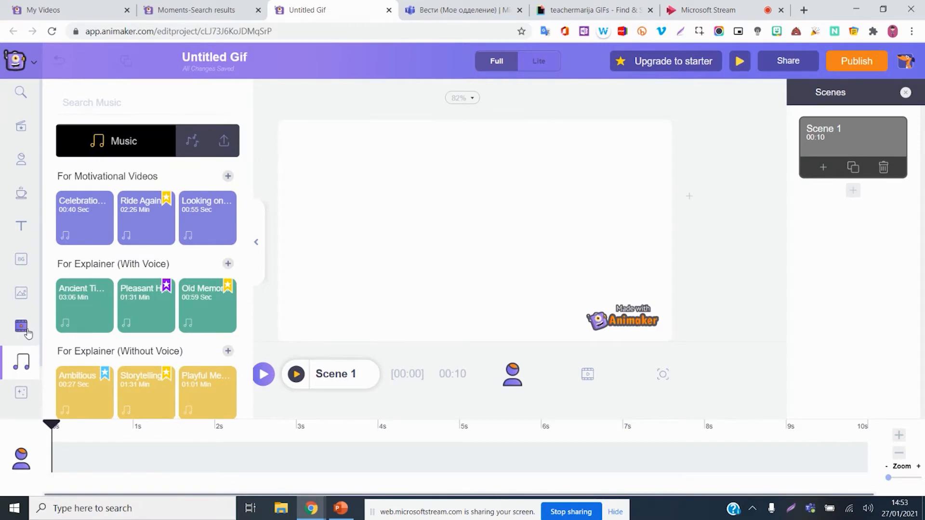
- Insert the night highway time-lapse video into Scene 1 and preview its playback
{"action": "left_click", "coordinate": [27, 330]}
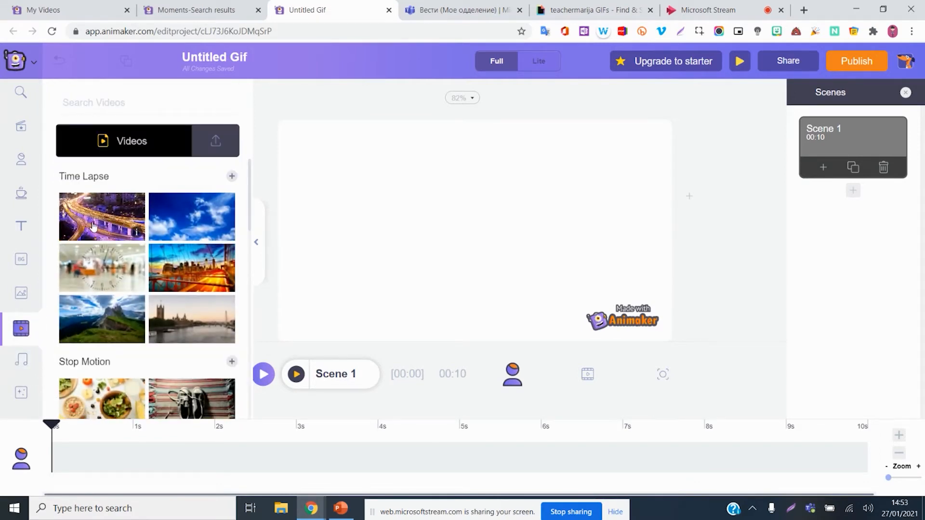
{"action": "left_click", "coordinate": [93, 226]}
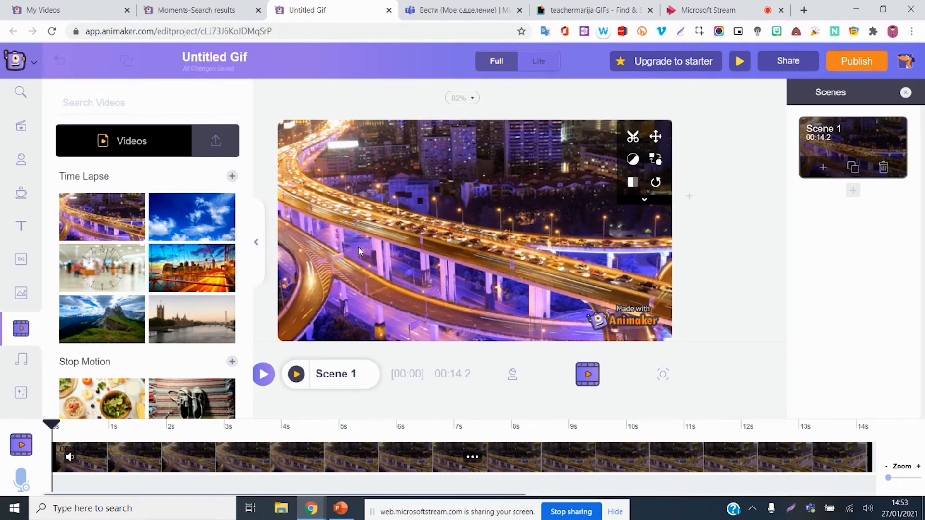
{"action": "left_click", "coordinate": [273, 374]}
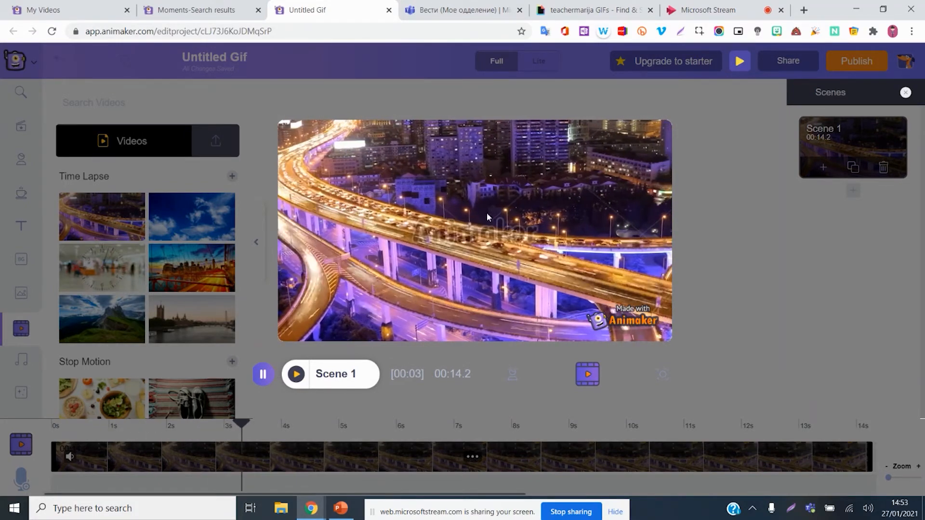
{"action": "left_click", "coordinate": [371, 310]}
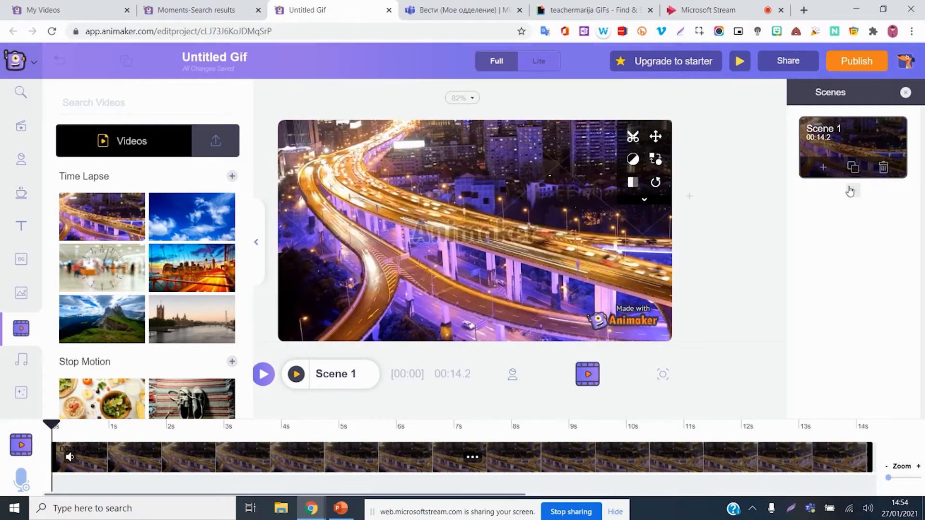
- Add a second, blank scene and delete the scene containing the highway video
{"action": "left_click", "coordinate": [850, 191]}
{"action": "left_click", "coordinate": [881, 166]}
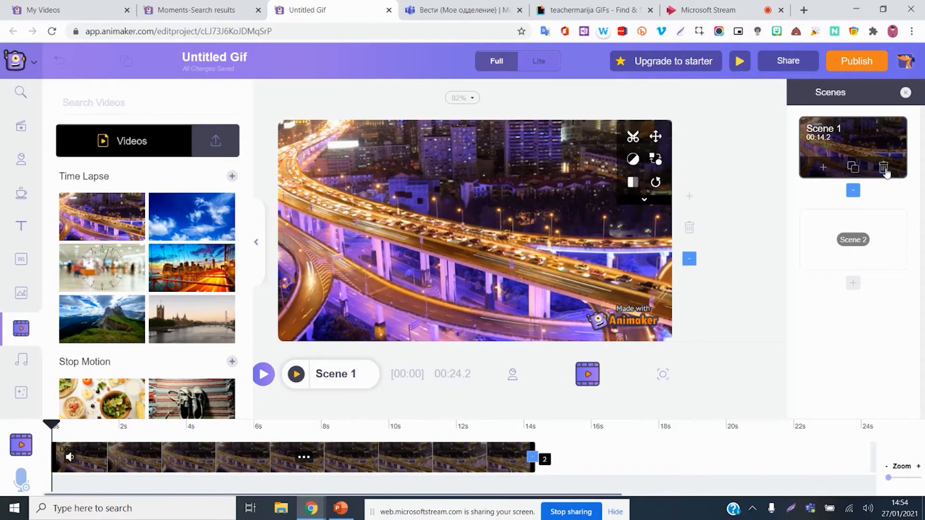
{"action": "left_click", "coordinate": [884, 169]}
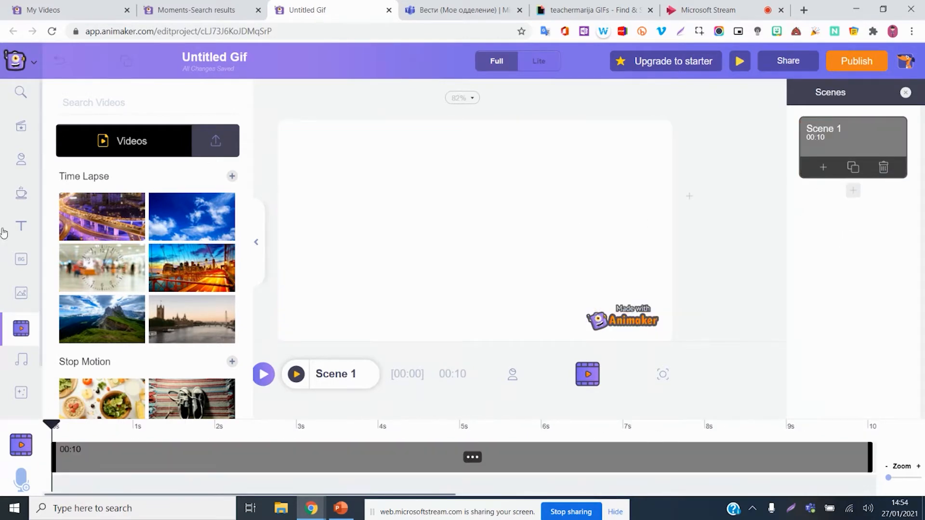
- Look over the image library and browse the full collection of photo backgrounds
{"action": "left_click", "coordinate": [27, 295]}
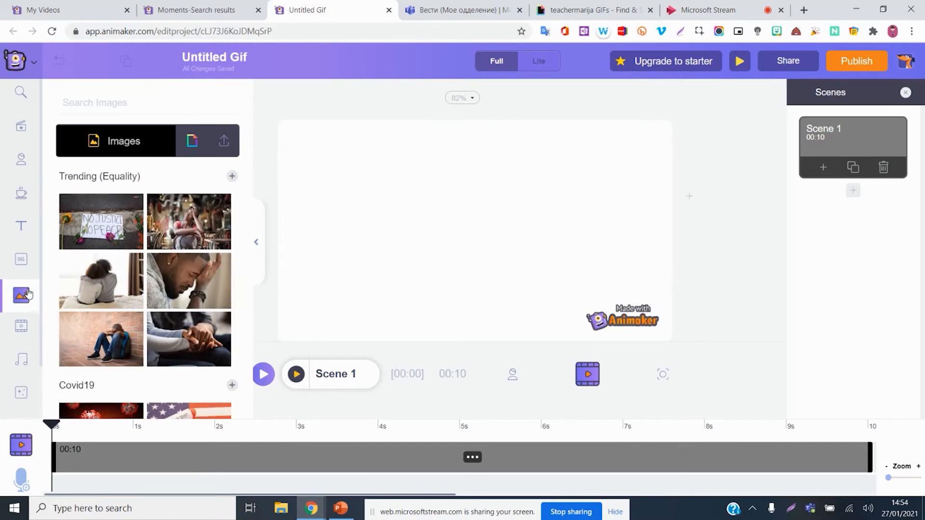
{"action": "left_click", "coordinate": [22, 261]}
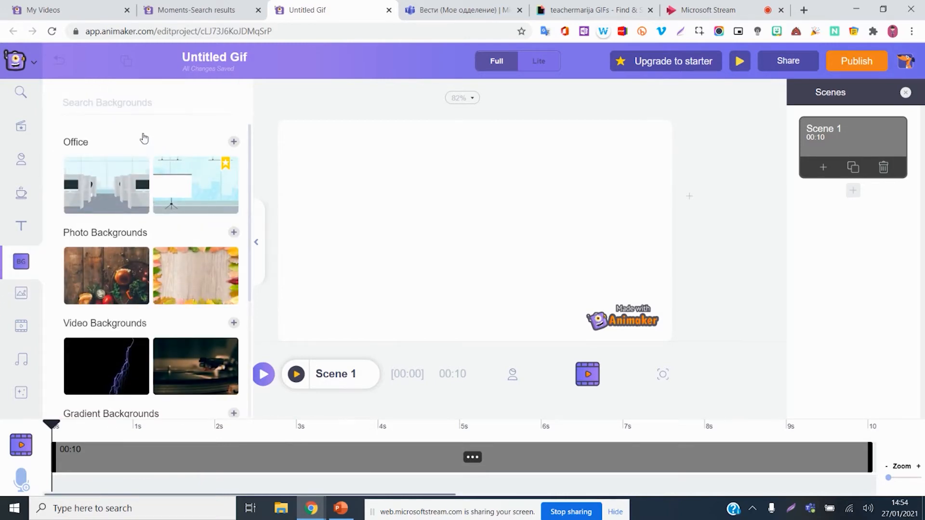
{"action": "scroll", "coordinate": [159, 241], "scroll_direction": "down", "scroll_amount": 3}
{"action": "scroll", "coordinate": [147, 241], "scroll_direction": "up", "scroll_amount": 3}
{"action": "left_click", "coordinate": [234, 233]}
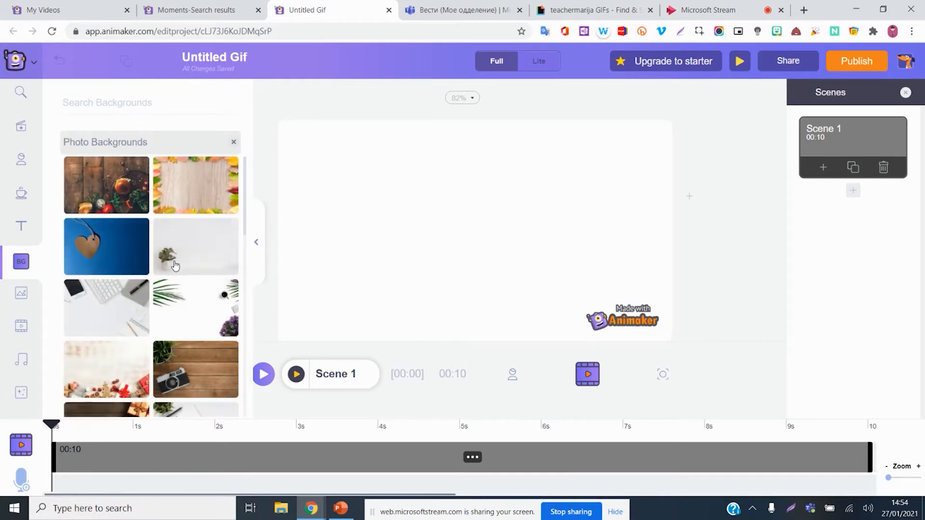
{"action": "scroll", "coordinate": [174, 265], "scroll_direction": "down", "scroll_amount": 5}
{"action": "scroll", "coordinate": [174, 265], "scroll_direction": "down", "scroll_amount": 4}
{"action": "scroll", "coordinate": [175, 265], "scroll_direction": "down", "scroll_amount": 10}
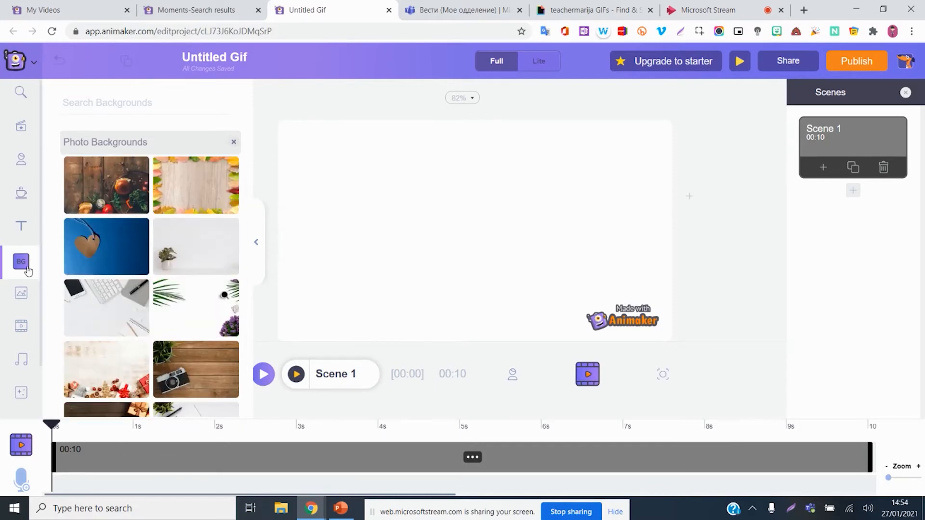
- Close the photo backgrounds collection, look through the background categories, and browse the full collection of gradient backgrounds
{"action": "left_click", "coordinate": [234, 142]}
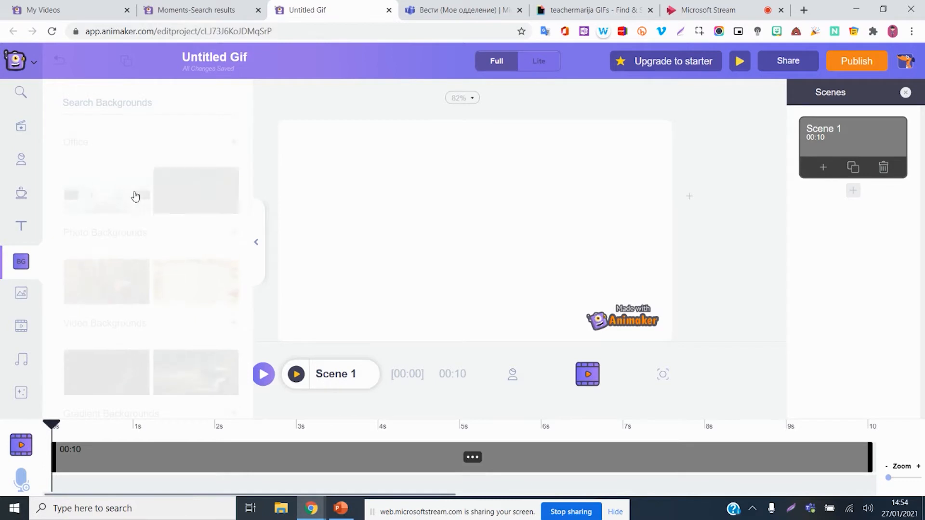
{"action": "scroll", "coordinate": [169, 288], "scroll_direction": "down", "scroll_amount": 4}
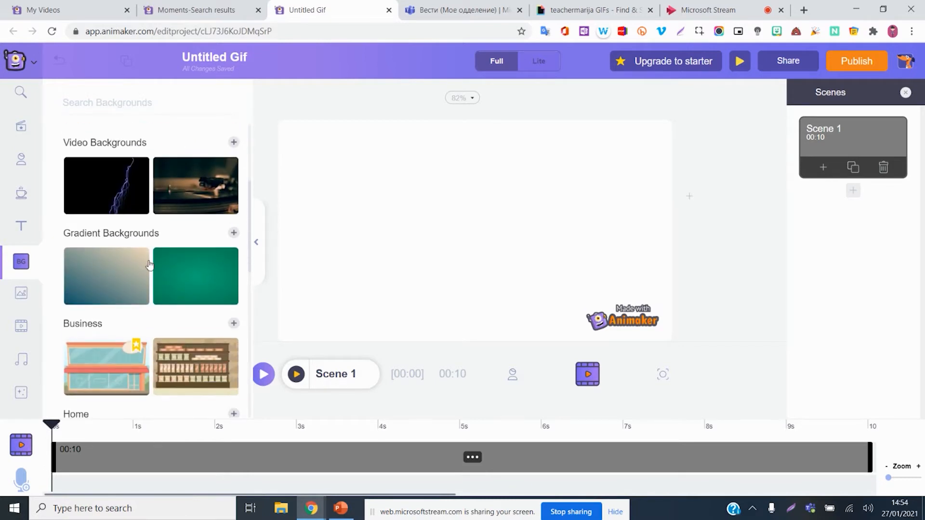
{"action": "scroll", "coordinate": [147, 275], "scroll_direction": "down", "scroll_amount": 11}
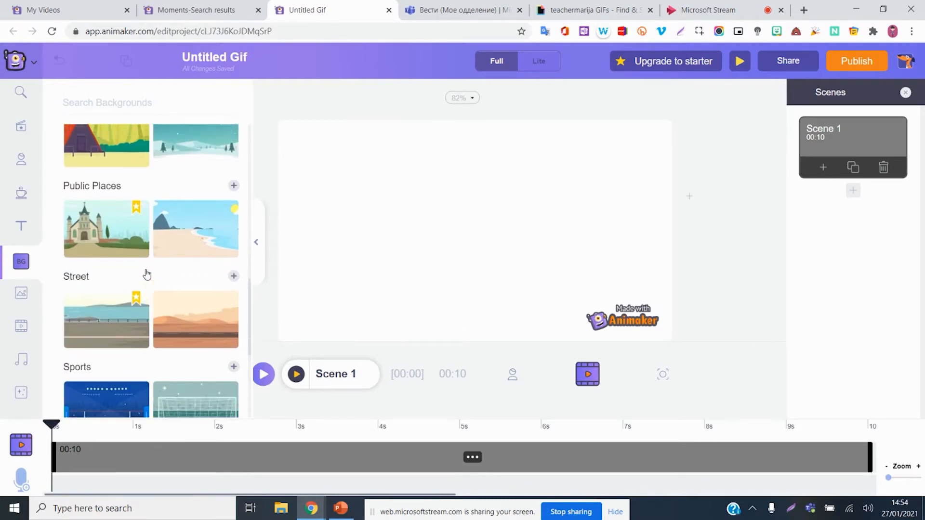
{"action": "scroll", "coordinate": [149, 273], "scroll_direction": "up", "scroll_amount": 11}
{"action": "left_click", "coordinate": [233, 235]}
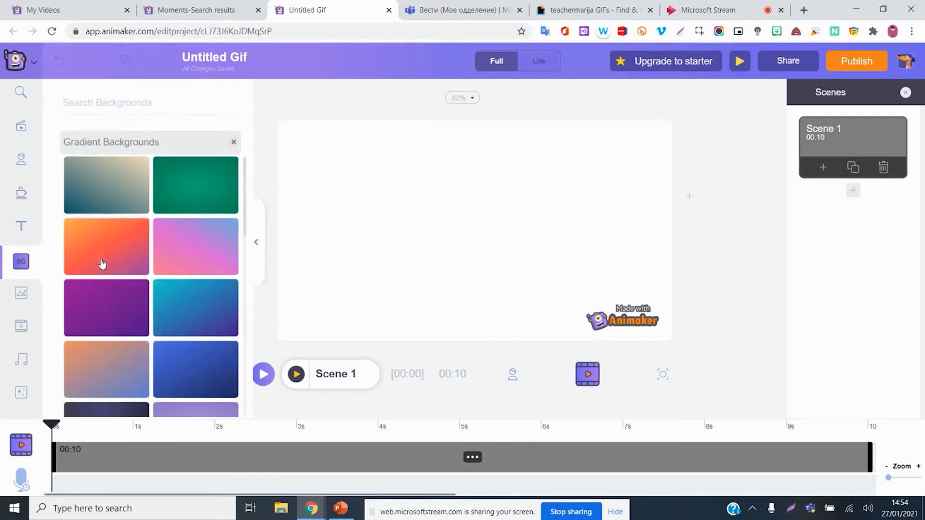
{"action": "scroll", "coordinate": [174, 246], "scroll_direction": "down", "scroll_amount": 9}
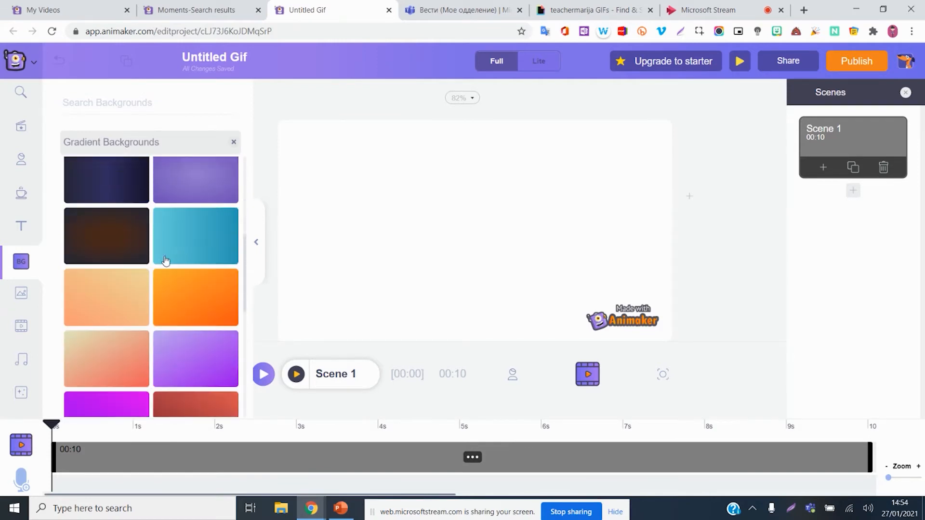
{"action": "scroll", "coordinate": [168, 257], "scroll_direction": "down", "scroll_amount": 6}
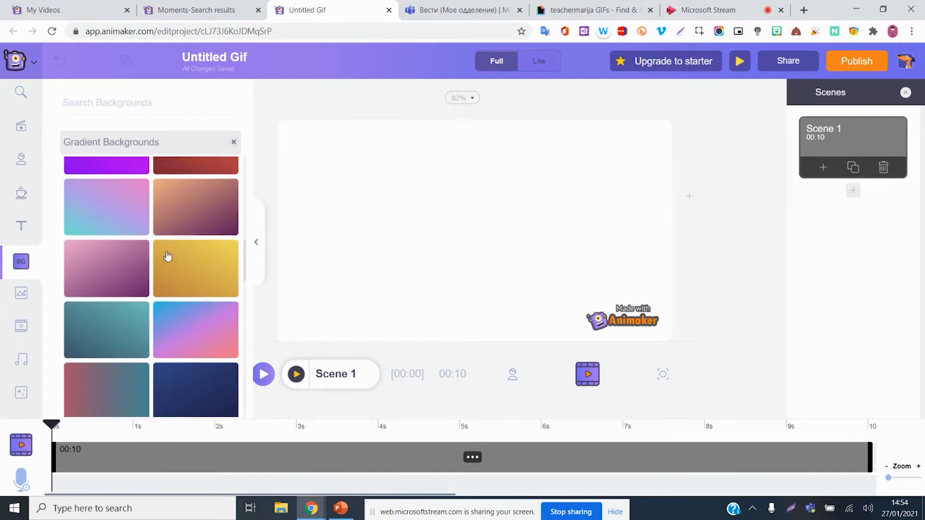
- Browse the image library's themed photo categories, from Trending (Equality) and Covid19 down to Finance
{"action": "left_click", "coordinate": [23, 292]}
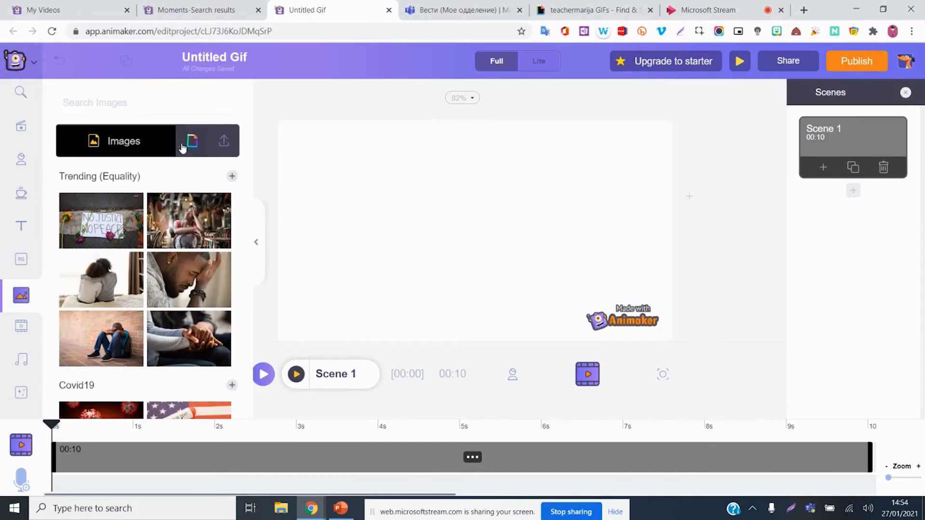
{"action": "scroll", "coordinate": [193, 251], "scroll_direction": "down", "scroll_amount": 12}
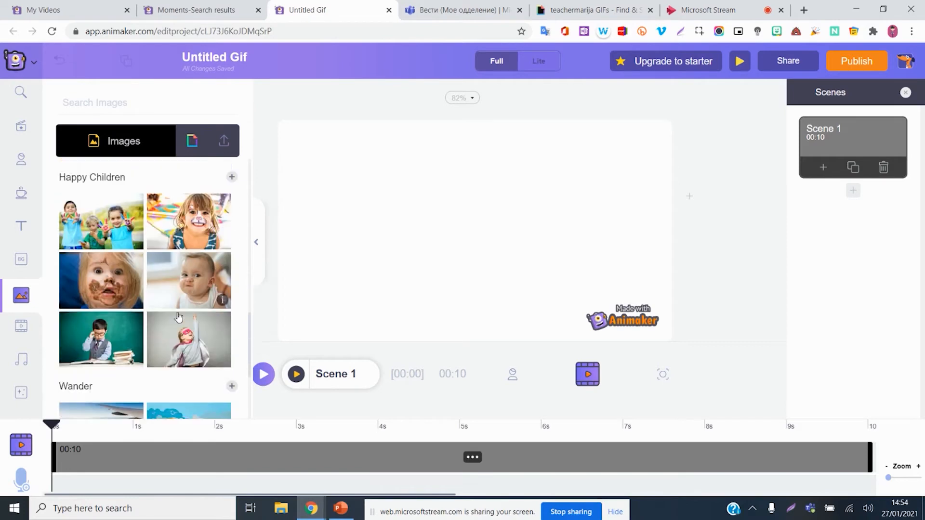
{"action": "scroll", "coordinate": [178, 316], "scroll_direction": "down", "scroll_amount": 12}
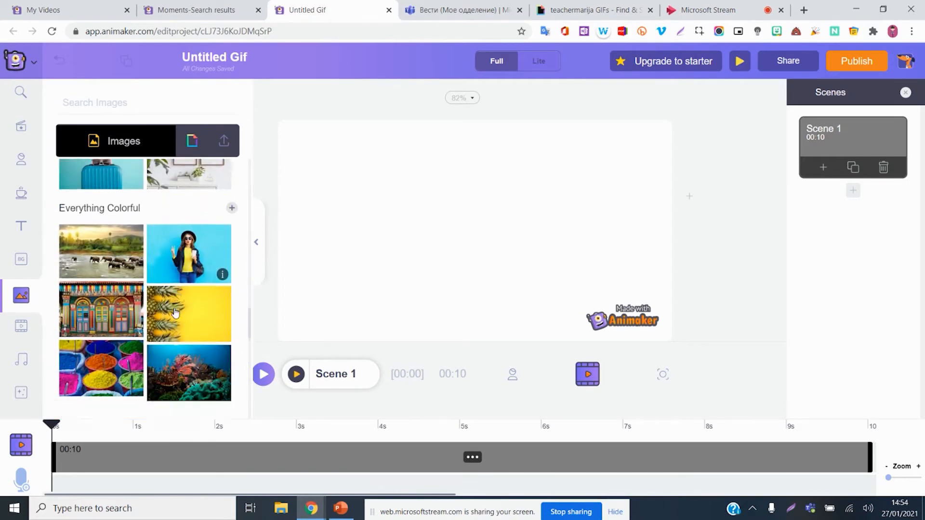
{"action": "scroll", "coordinate": [176, 313], "scroll_direction": "down", "scroll_amount": 12}
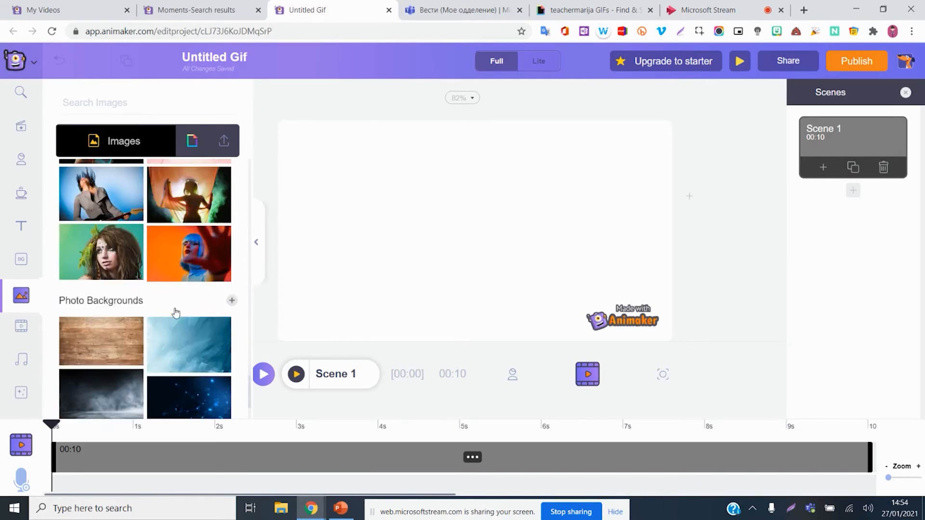
{"action": "scroll", "coordinate": [174, 309], "scroll_direction": "down", "scroll_amount": 12}
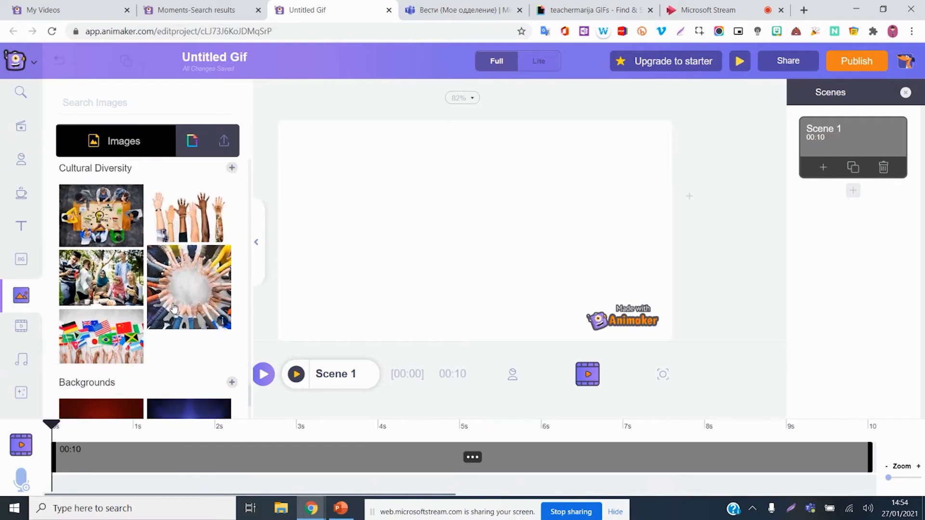
{"action": "scroll", "coordinate": [173, 307], "scroll_direction": "down", "scroll_amount": 12}
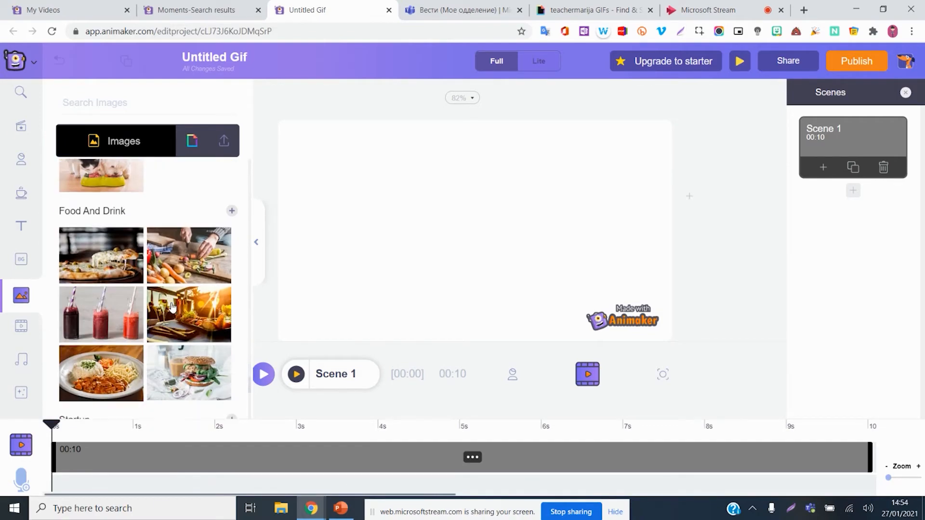
{"action": "scroll", "coordinate": [173, 308], "scroll_direction": "down", "scroll_amount": 5}
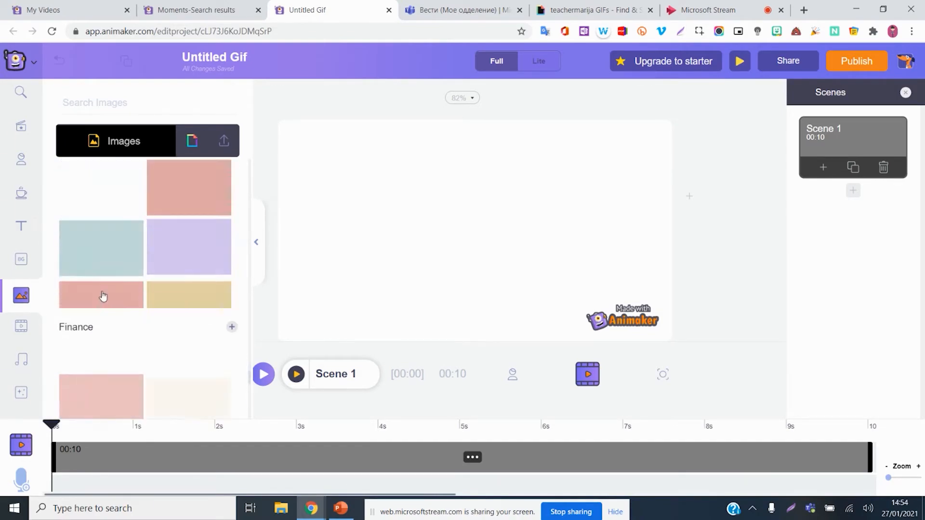
- Review the background categories and the illustrated backgrounds under All Items, ending back at the start of the list
{"action": "left_click", "coordinate": [32, 265]}
{"action": "scroll", "coordinate": [169, 270], "scroll_direction": "down", "scroll_amount": 12}
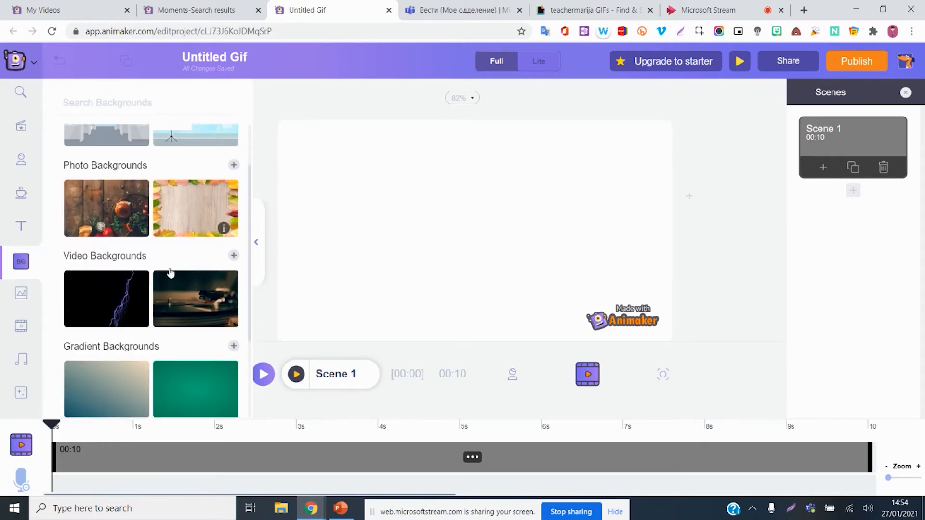
{"action": "scroll", "coordinate": [168, 276], "scroll_direction": "down", "scroll_amount": 15}
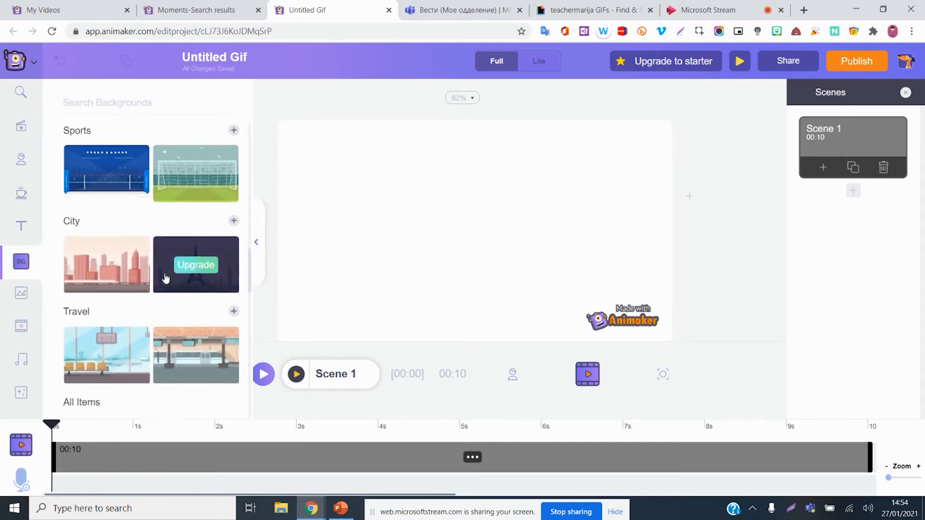
{"action": "scroll", "coordinate": [165, 279], "scroll_direction": "down", "scroll_amount": 10}
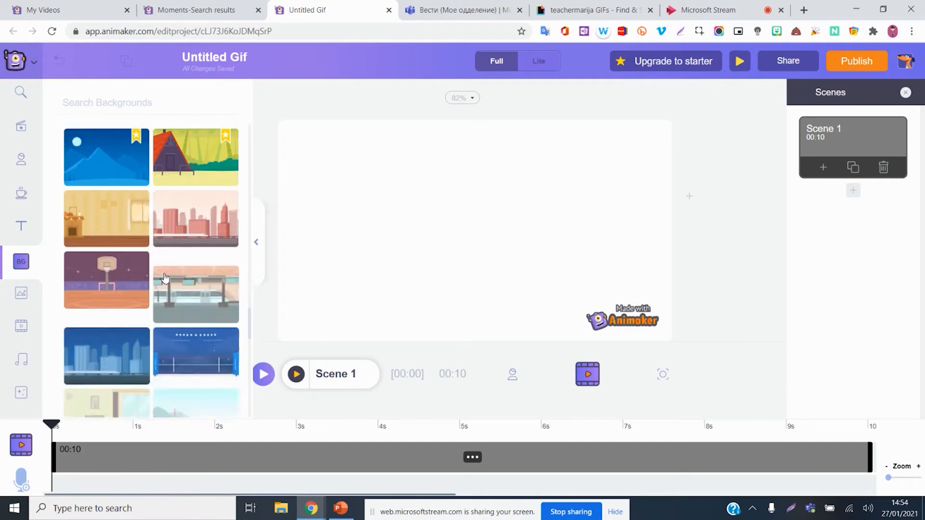
{"action": "scroll", "coordinate": [165, 278], "scroll_direction": "down", "scroll_amount": 10}
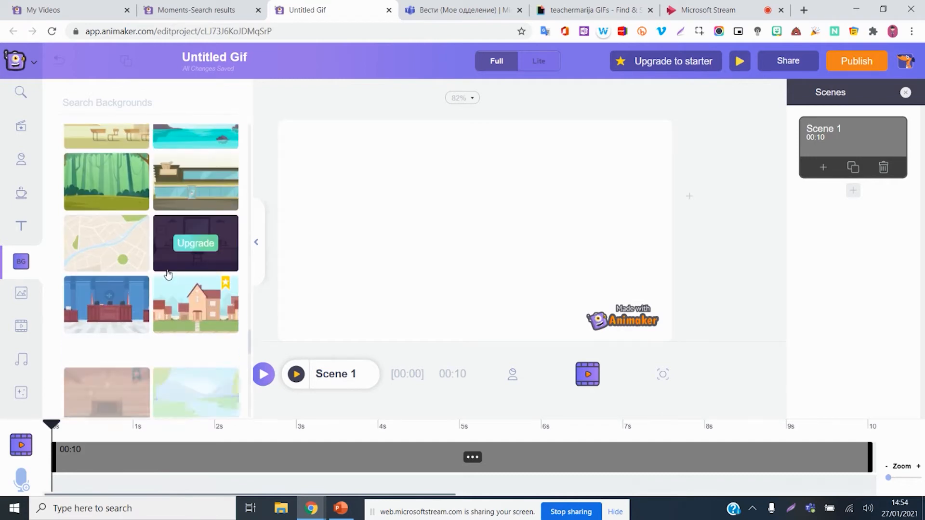
{"action": "left_click_drag", "start_coordinate": [249, 365], "coordinate": [232, 139]}
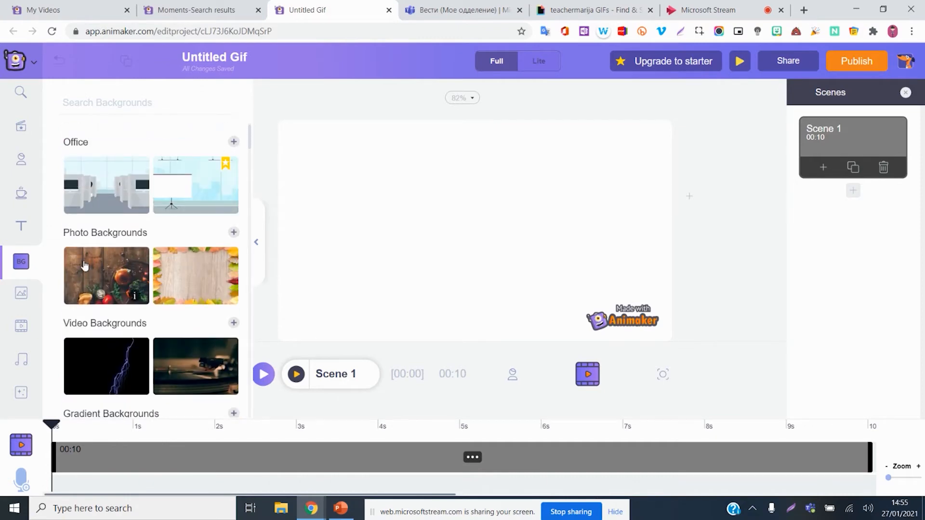
- Set the blue photo background with the brown heart-shaped tag as Scene 1's background
{"action": "left_click", "coordinate": [234, 233]}
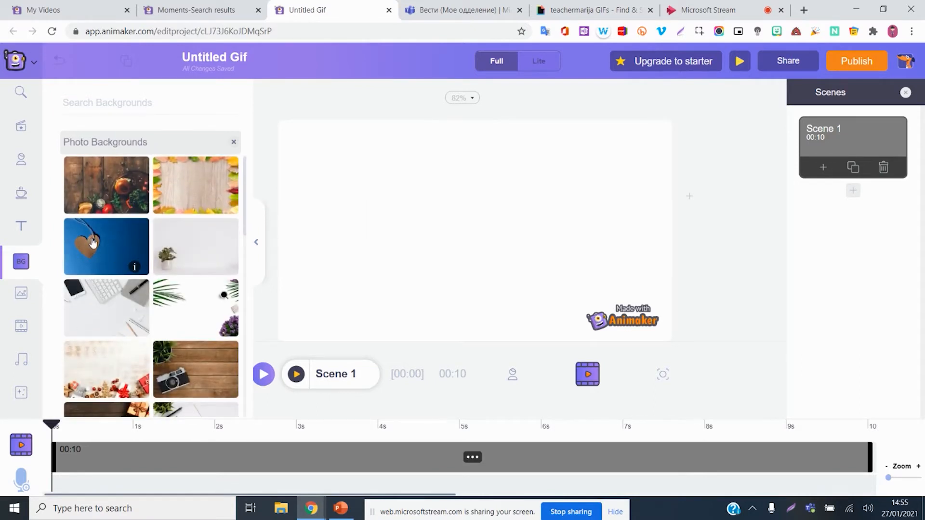
{"action": "scroll", "coordinate": [117, 282], "scroll_direction": "down", "scroll_amount": 10}
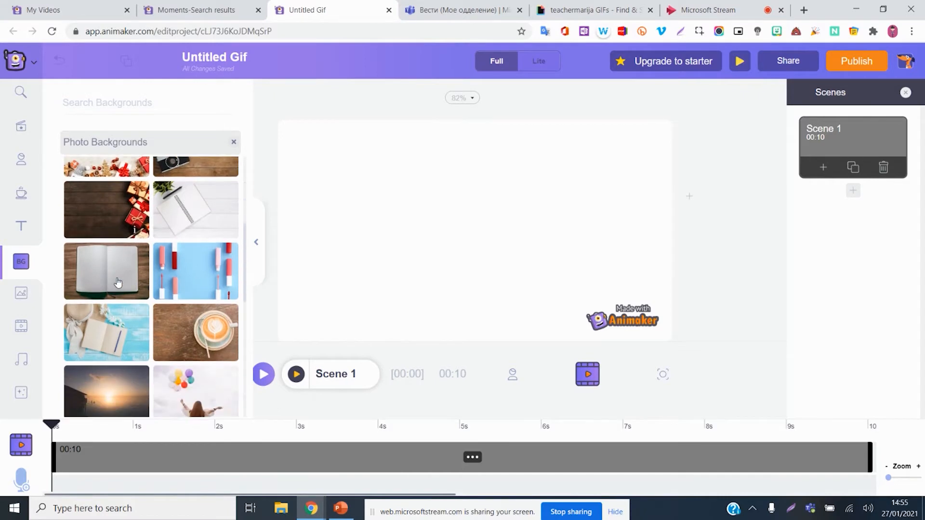
{"action": "scroll", "coordinate": [96, 260], "scroll_direction": "down", "scroll_amount": 5}
{"action": "scroll", "coordinate": [95, 241], "scroll_direction": "up", "scroll_amount": 10}
{"action": "scroll", "coordinate": [98, 234], "scroll_direction": "up", "scroll_amount": 4}
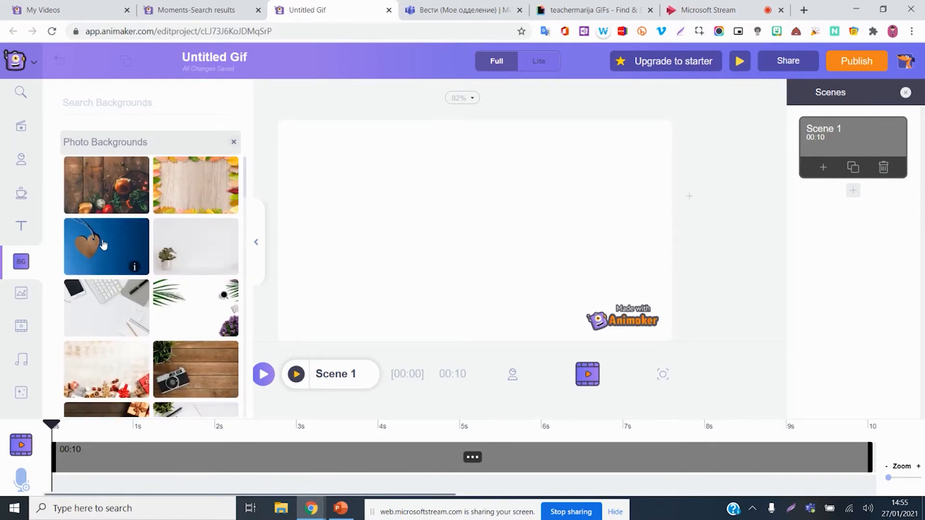
{"action": "left_click", "coordinate": [103, 244]}
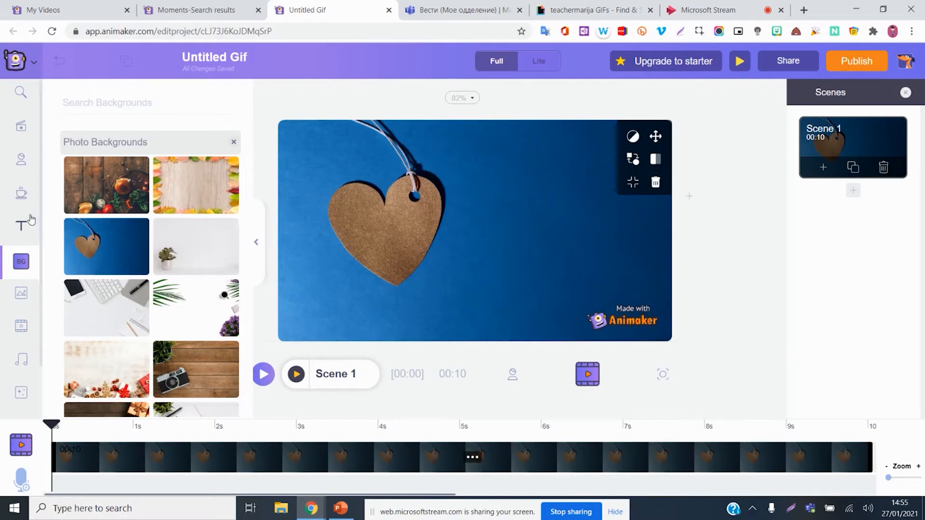
- Add the custom character with red headphones and hoodie to Scene 1, place it beside the heart, and enlarge it slightly
{"action": "left_click", "coordinate": [26, 167]}
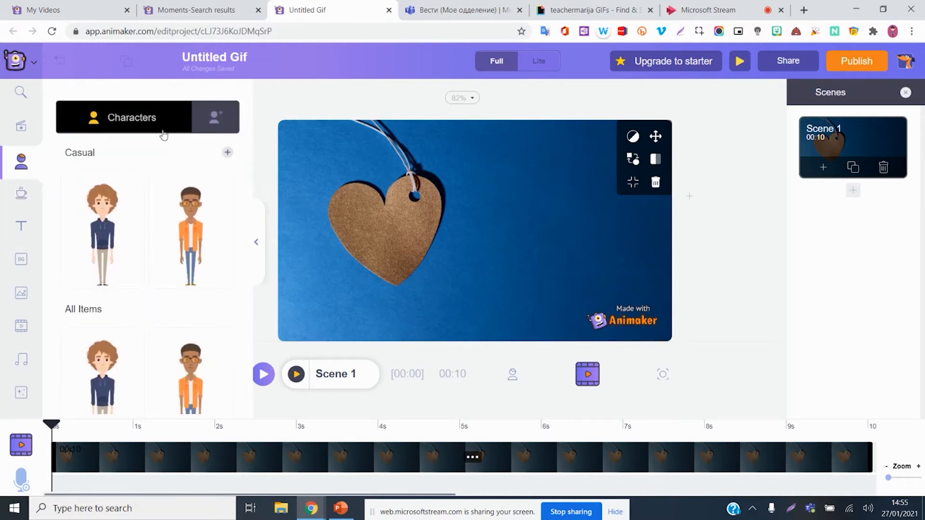
{"action": "left_click", "coordinate": [215, 116]}
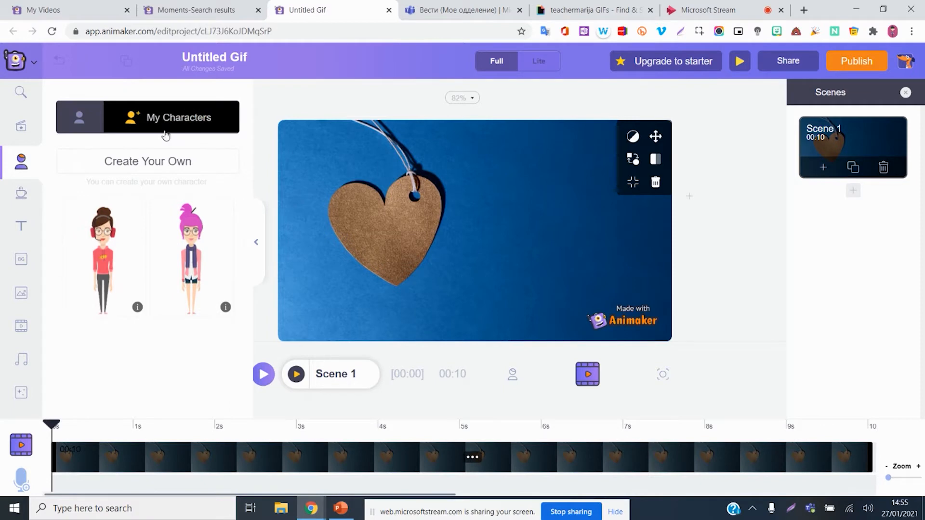
{"action": "left_click", "coordinate": [123, 252]}
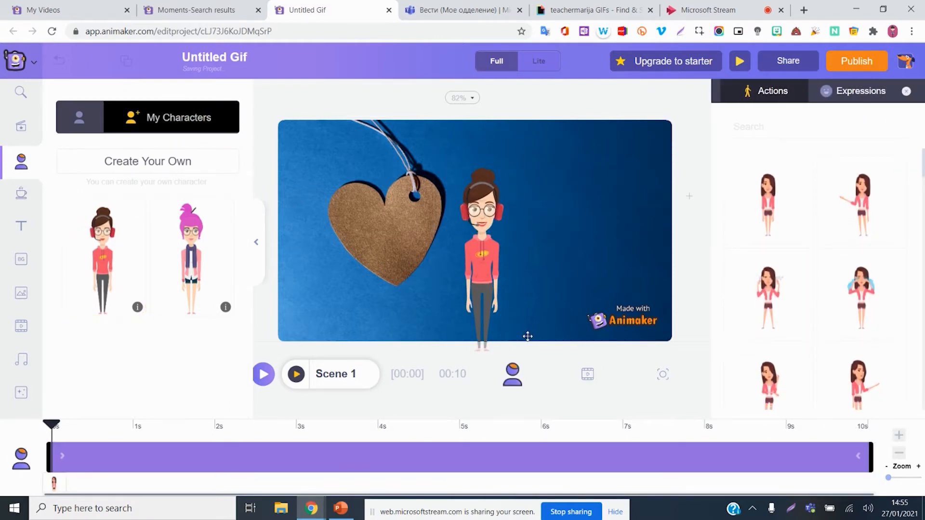
{"action": "left_click", "coordinate": [485, 268]}
{"action": "left_click_drag", "start_coordinate": [484, 267], "coordinate": [529, 267]}
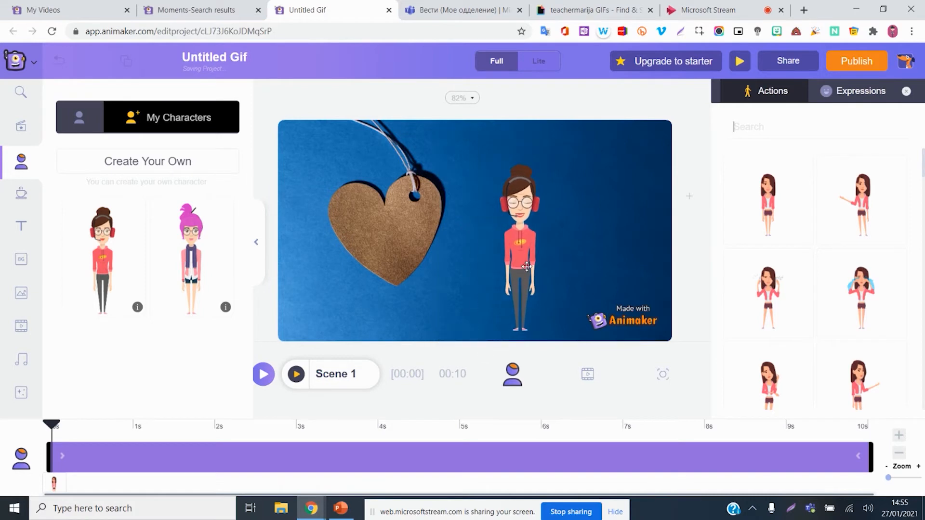
{"action": "left_click_drag", "start_coordinate": [563, 133], "coordinate": [575, 120]}
{"action": "left_click_drag", "start_coordinate": [514, 218], "coordinate": [511, 219]}
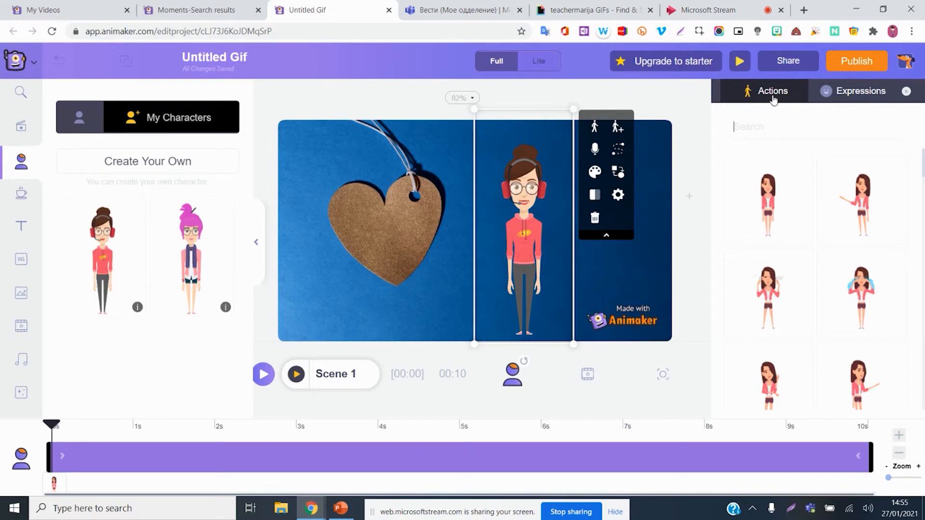
- Try the Smiling, Sad, Un-Impressed and Confused facial expressions on the character
{"action": "left_click", "coordinate": [827, 94]}
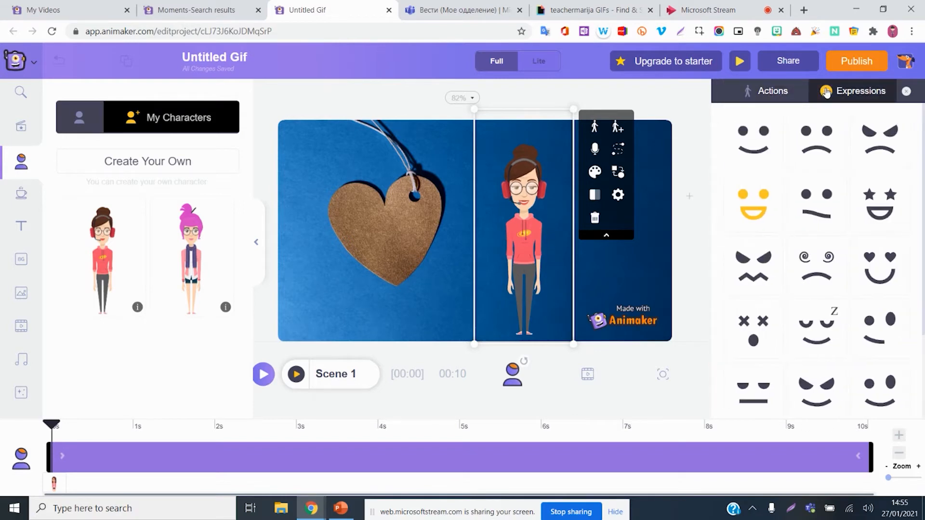
{"action": "left_click", "coordinate": [761, 137]}
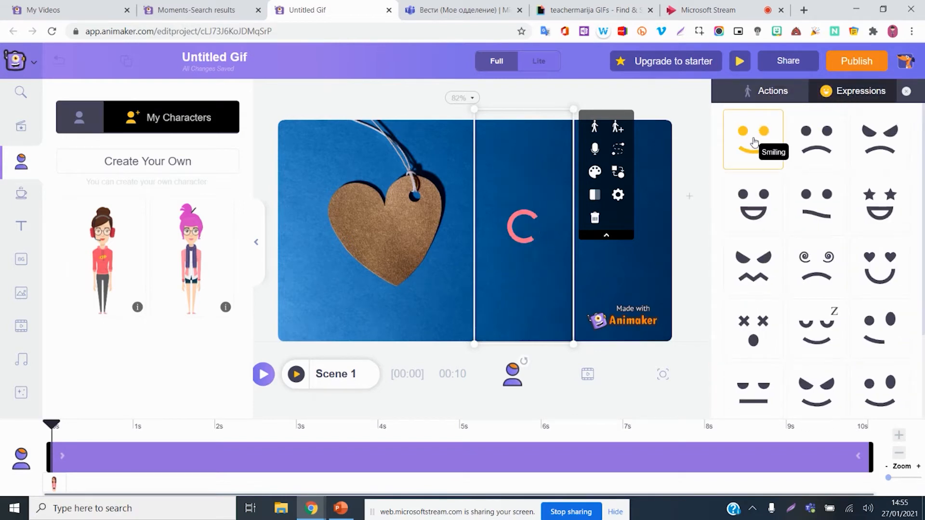
{"action": "left_click", "coordinate": [802, 149]}
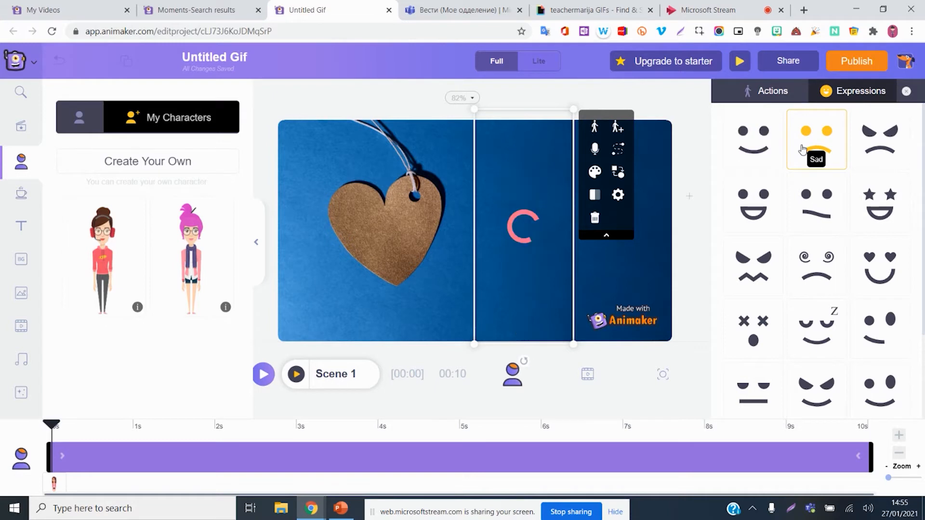
{"action": "left_click", "coordinate": [823, 210]}
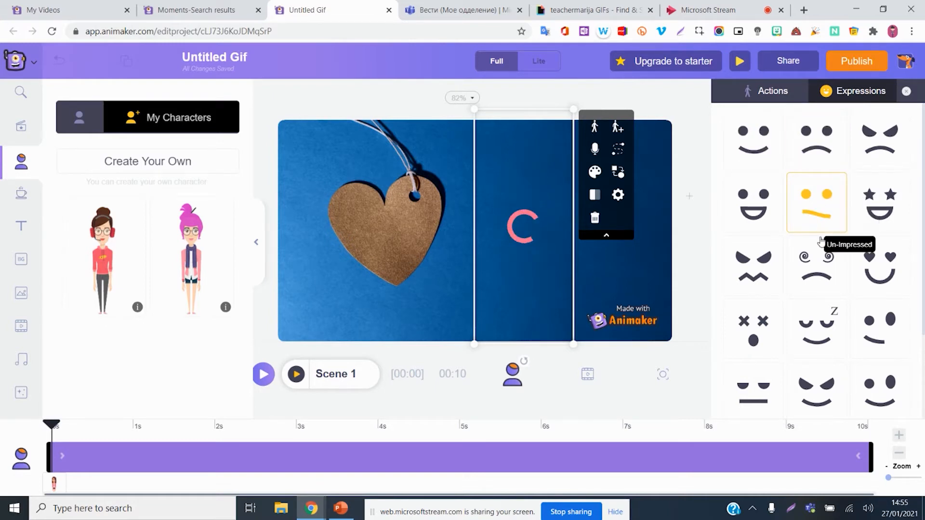
{"action": "left_click", "coordinate": [819, 255]}
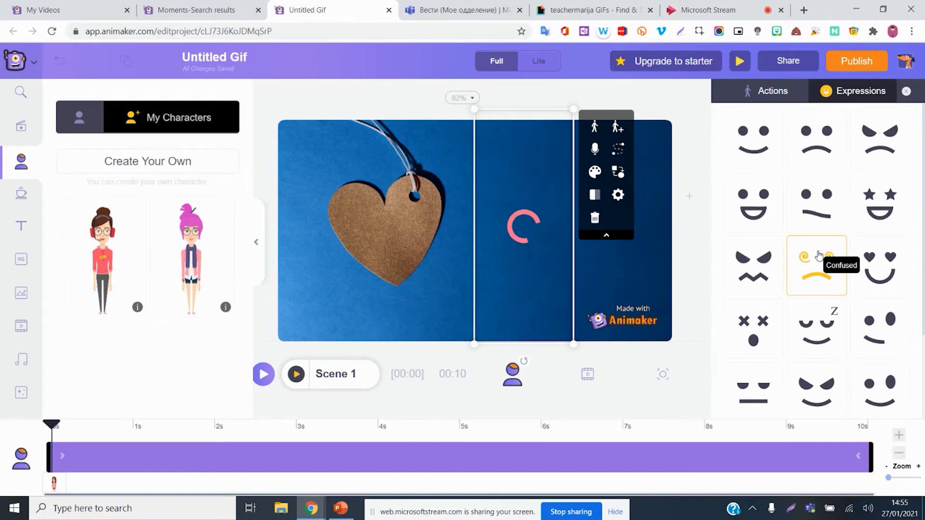
- Try several more facial expressions on the character, finishing with Shocked
{"action": "scroll", "coordinate": [820, 260], "scroll_direction": "down", "scroll_amount": 1}
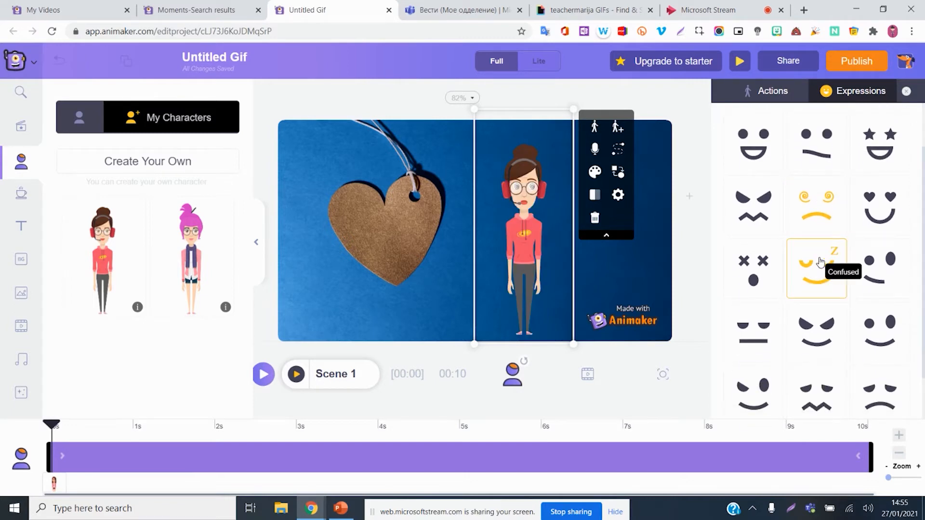
{"action": "left_click", "coordinate": [879, 330]}
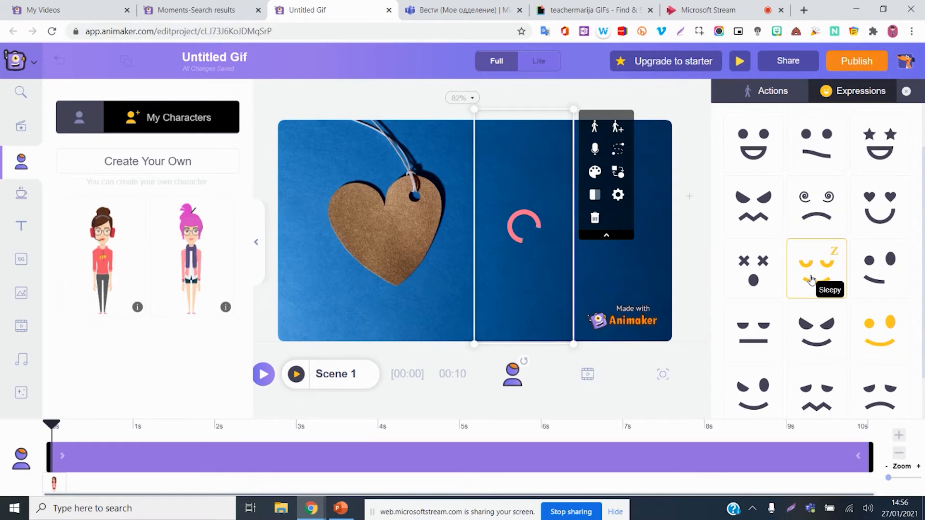
{"action": "scroll", "coordinate": [813, 277], "scroll_direction": "down", "scroll_amount": 1}
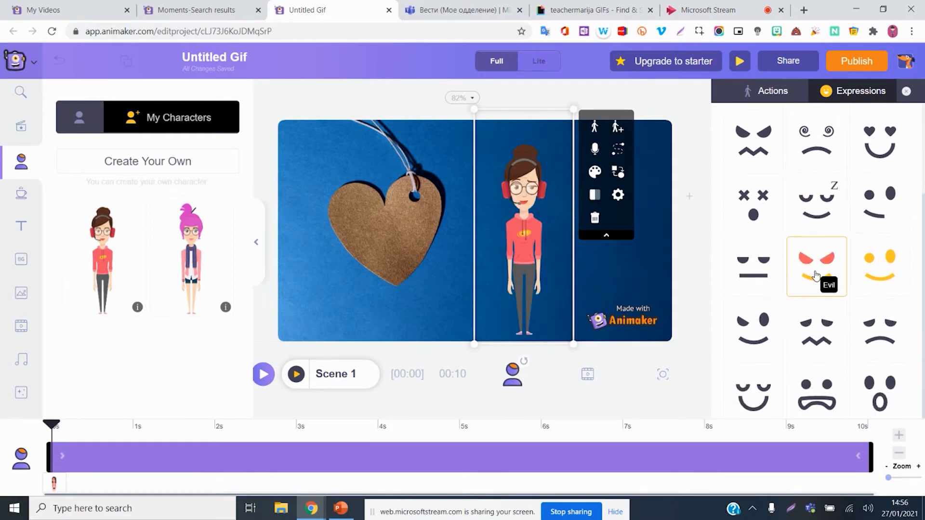
{"action": "left_click", "coordinate": [879, 379]}
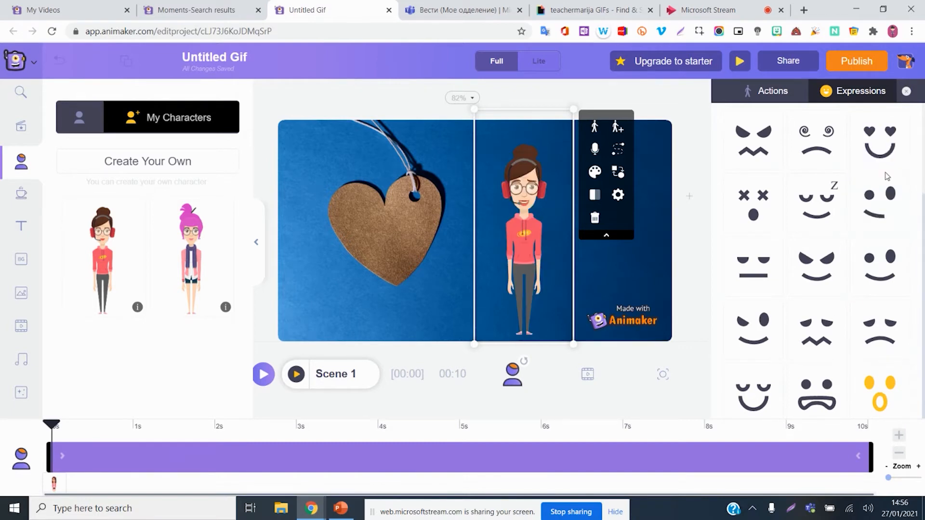
{"action": "left_click", "coordinate": [819, 388]}
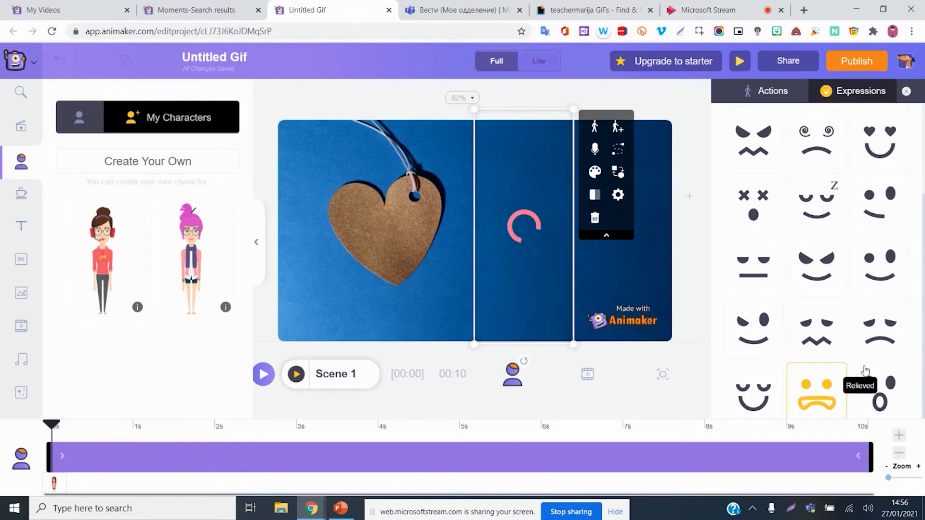
{"action": "left_click", "coordinate": [888, 381]}
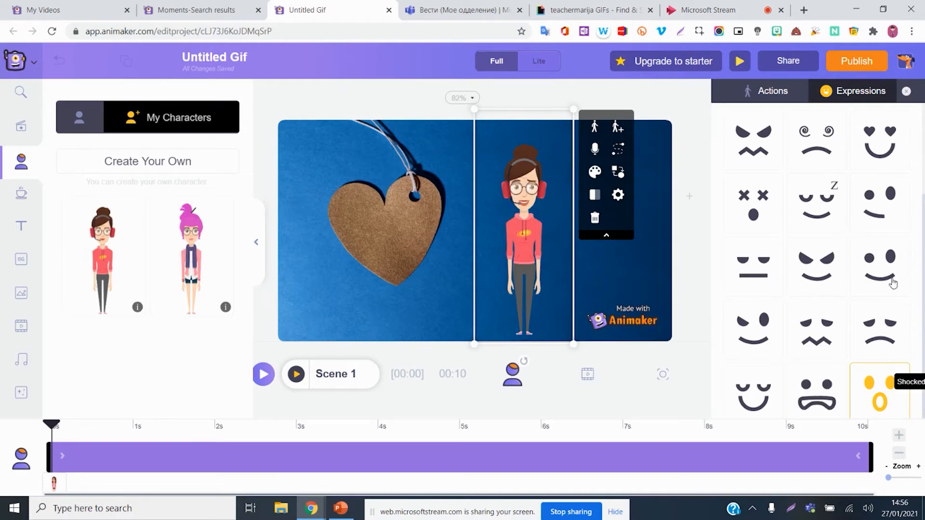
- Apply the pom-pom cheering action from the Celebration category to the character
{"action": "left_click", "coordinate": [784, 98]}
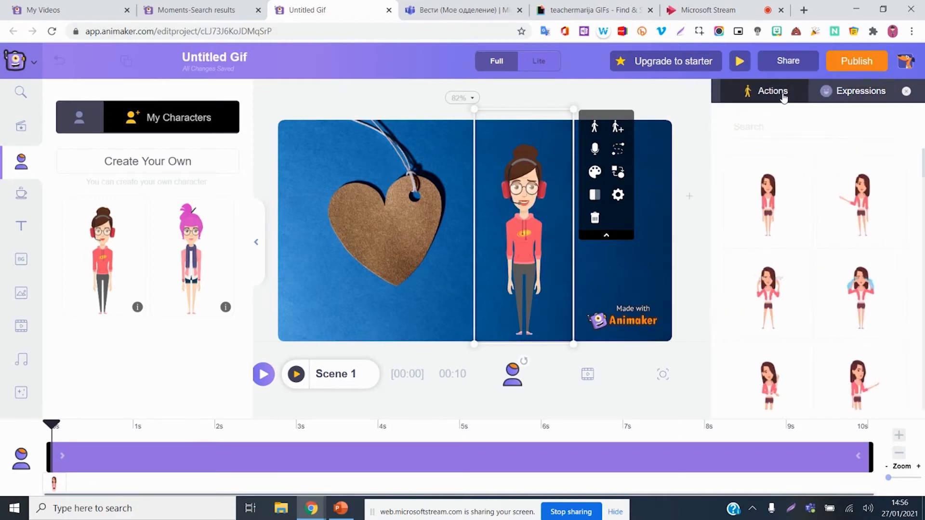
{"action": "left_click", "coordinate": [772, 122]}
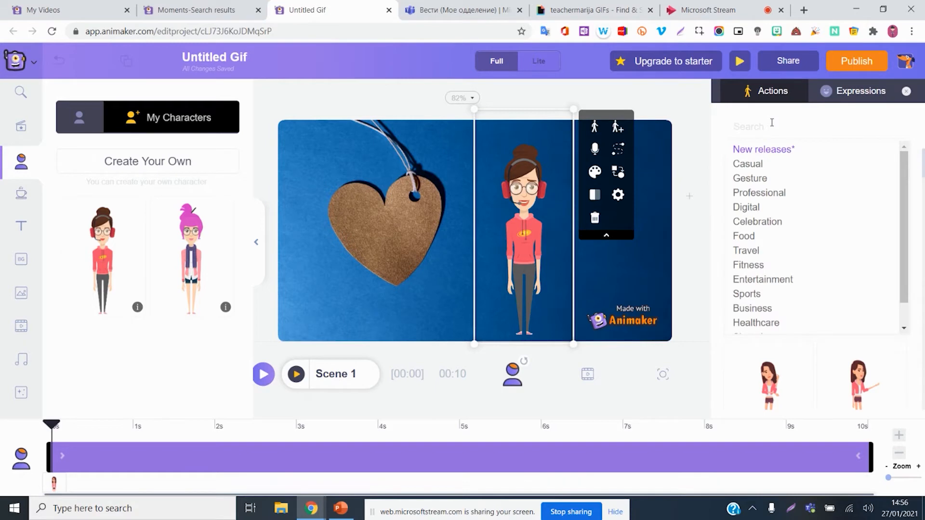
{"action": "left_click", "coordinate": [779, 225]}
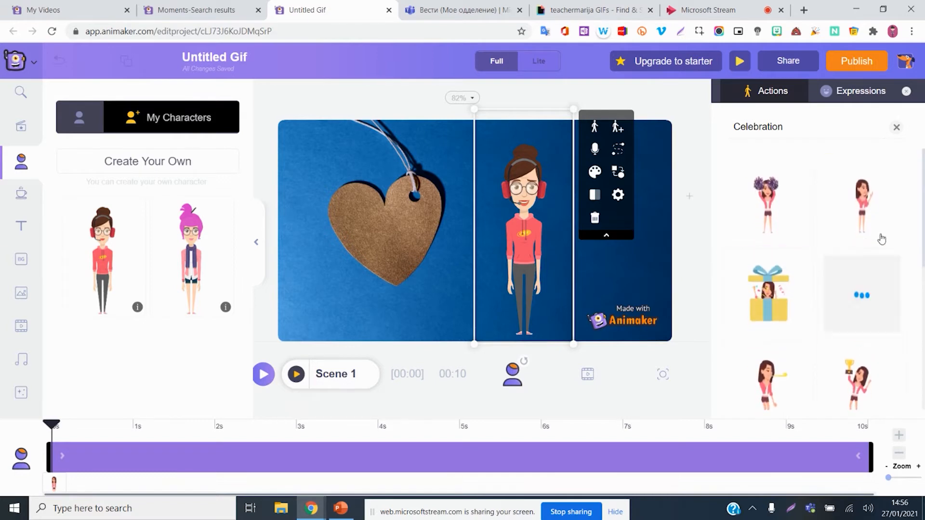
{"action": "left_click", "coordinate": [800, 204]}
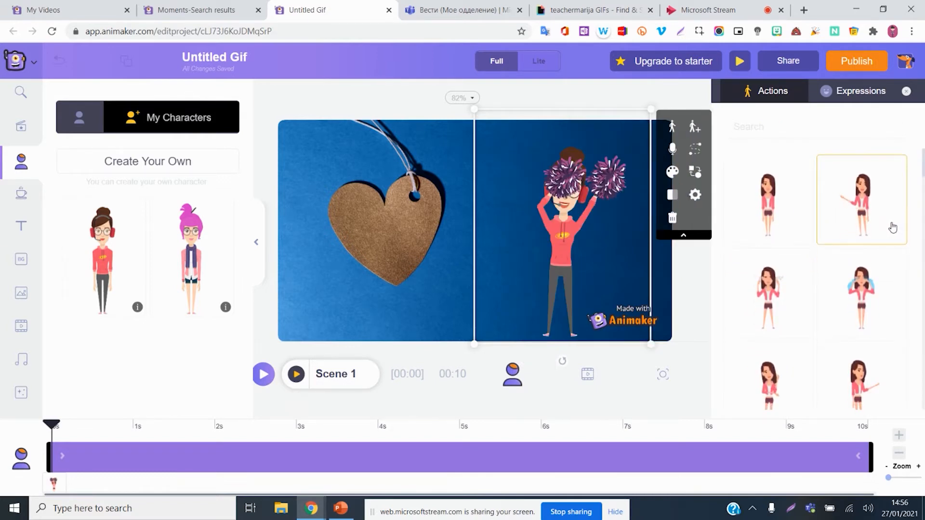
- Replace the character's action with the party blower one from the Celebration category
{"action": "scroll", "coordinate": [893, 226], "scroll_direction": "down", "scroll_amount": 9}
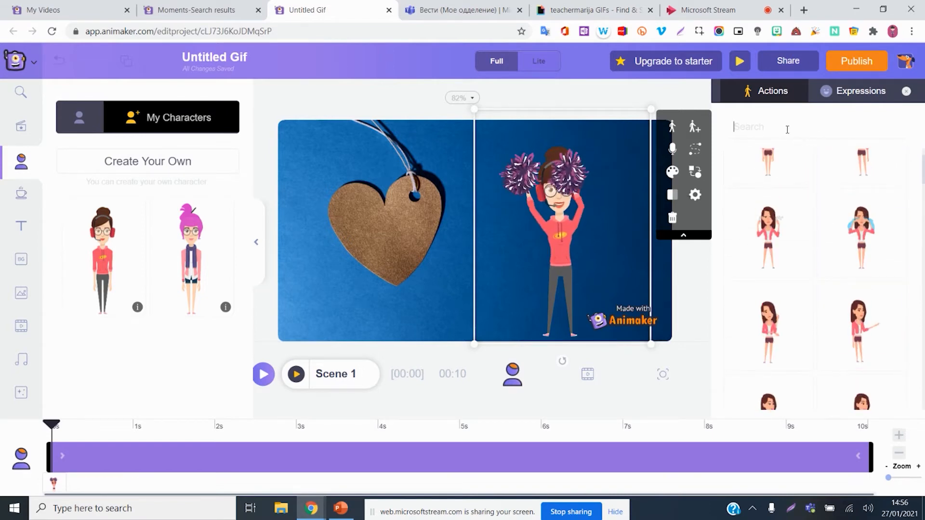
{"action": "left_click", "coordinate": [746, 127]}
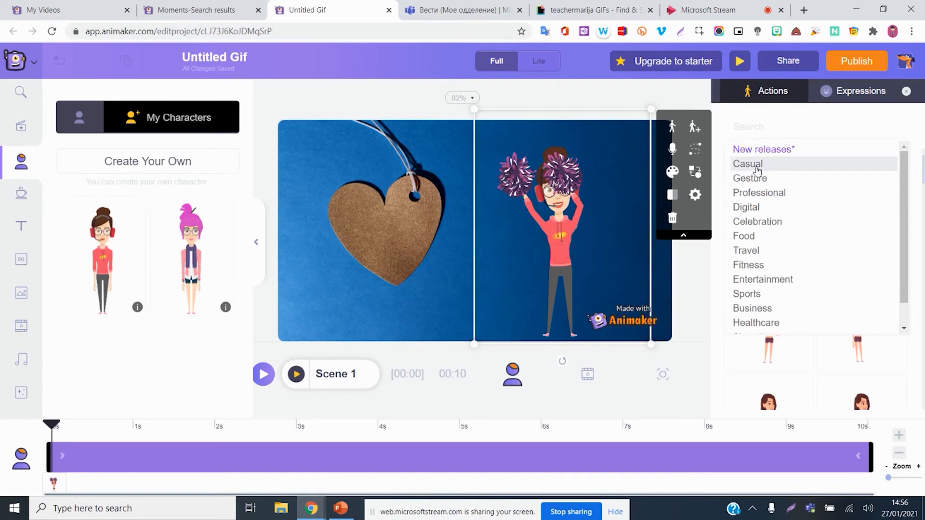
{"action": "left_click", "coordinate": [765, 225]}
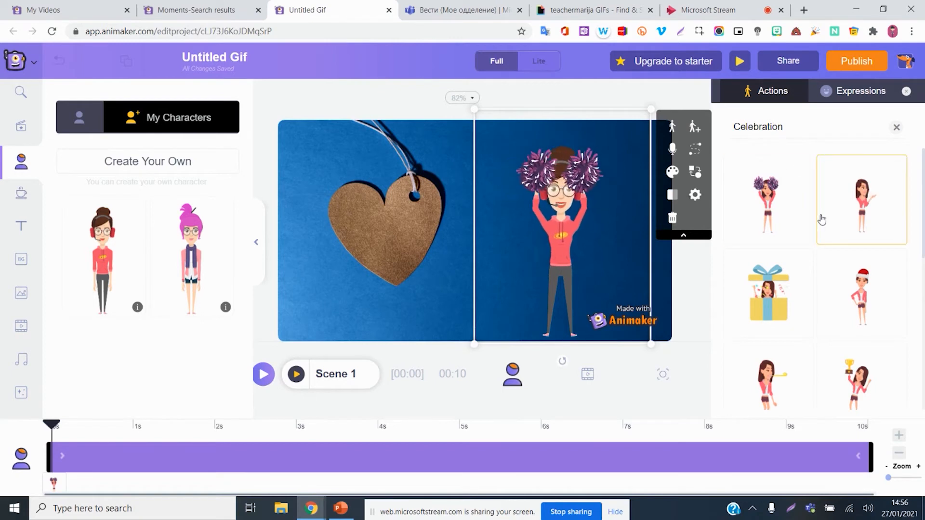
{"action": "scroll", "coordinate": [819, 215], "scroll_direction": "down", "scroll_amount": 2}
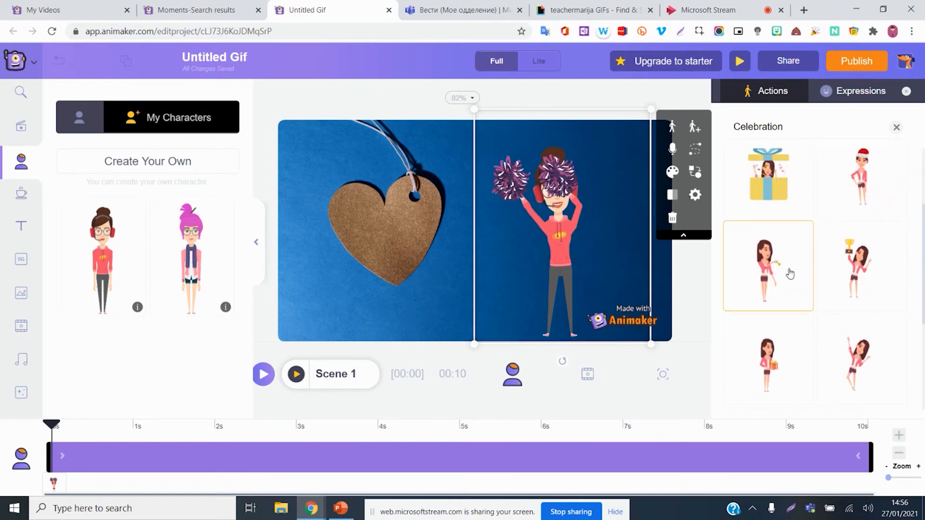
{"action": "left_click", "coordinate": [790, 271]}
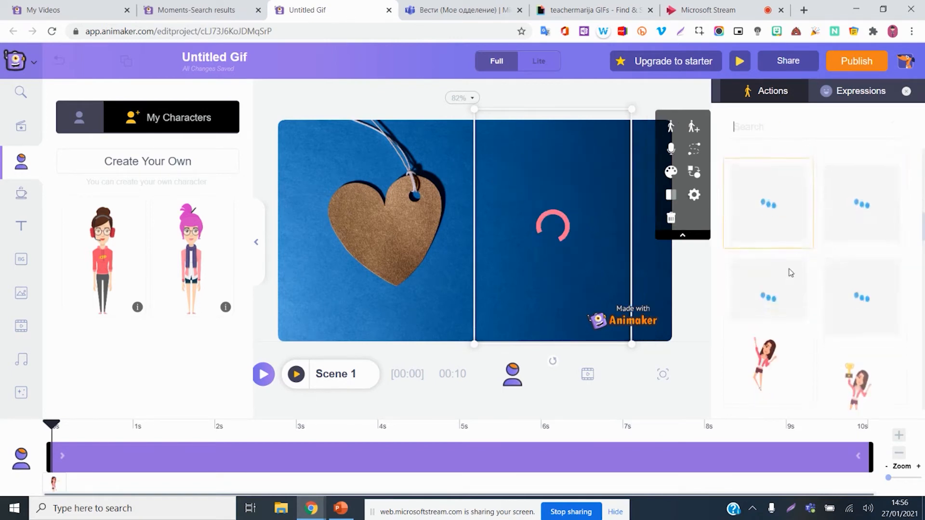
- Change the character's action to holding up a golden trophy, from the Celebration category
{"action": "left_click", "coordinate": [784, 125]}
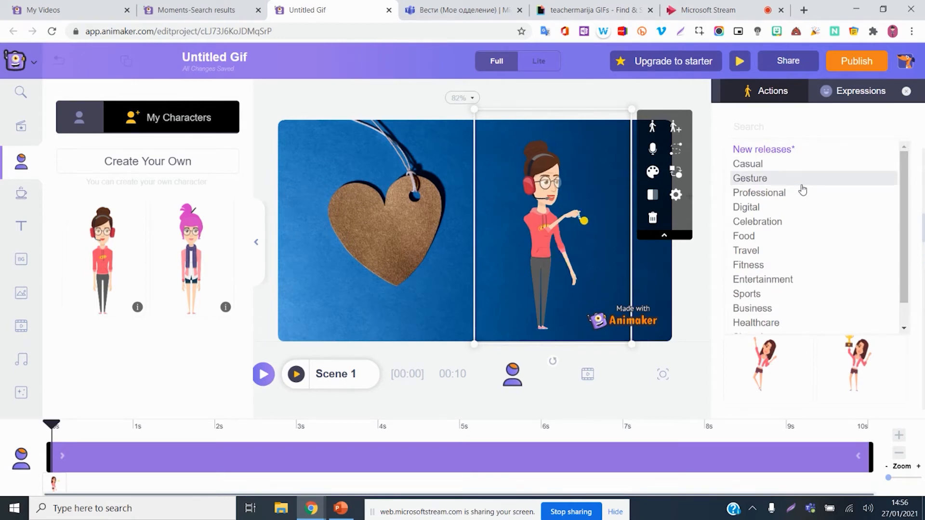
{"action": "left_click", "coordinate": [809, 228]}
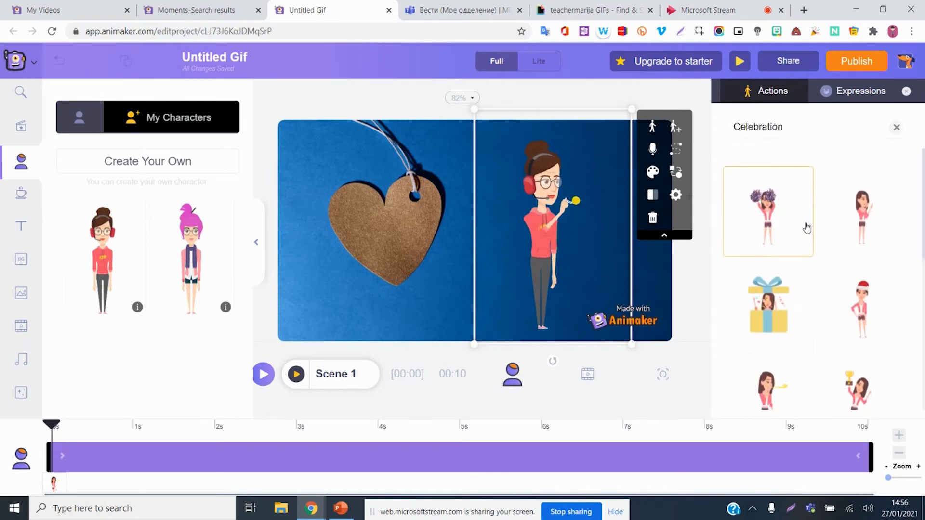
{"action": "scroll", "coordinate": [834, 253], "scroll_direction": "down", "scroll_amount": 2}
{"action": "left_click", "coordinate": [851, 261]}
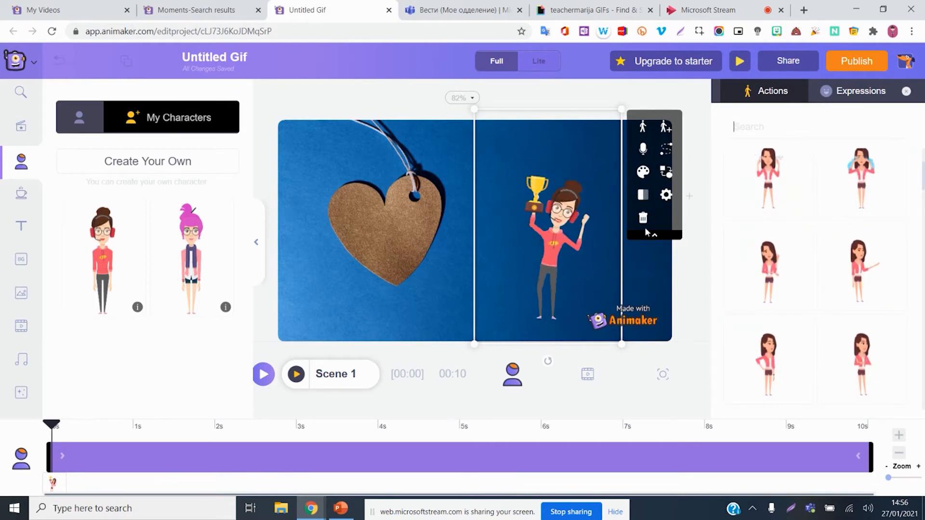
- Enlarge the trophy-holding character slightly and position it beside the heart so its feet stay within the scene
{"action": "left_click_drag", "start_coordinate": [622, 110], "coordinate": [645, 103]}
{"action": "left_click_drag", "start_coordinate": [577, 216], "coordinate": [572, 227]}
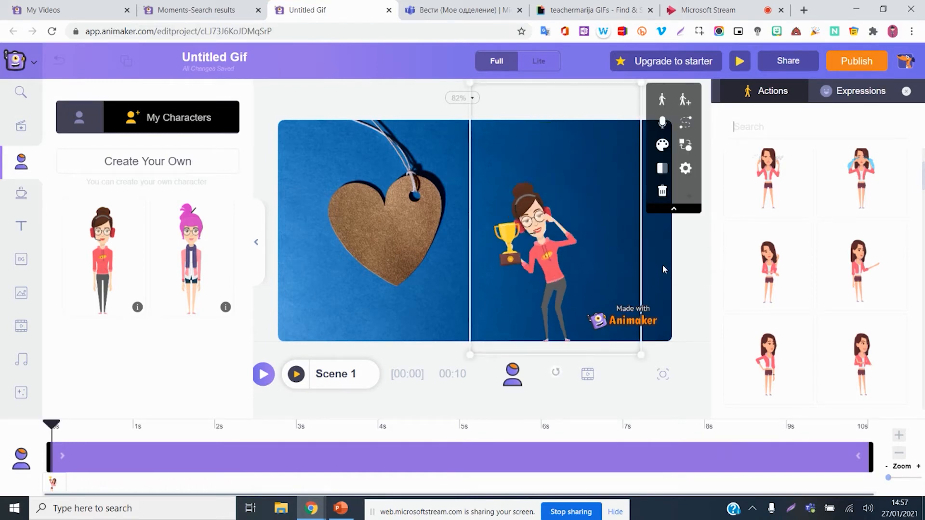
{"action": "left_click", "coordinate": [697, 283]}
{"action": "left_click", "coordinate": [582, 271]}
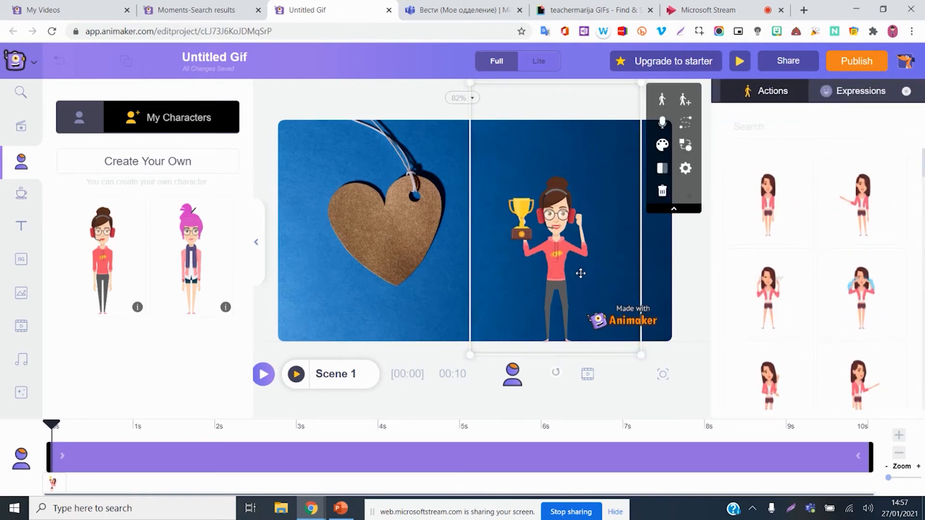
{"action": "left_click_drag", "start_coordinate": [565, 283], "coordinate": [564, 279]}
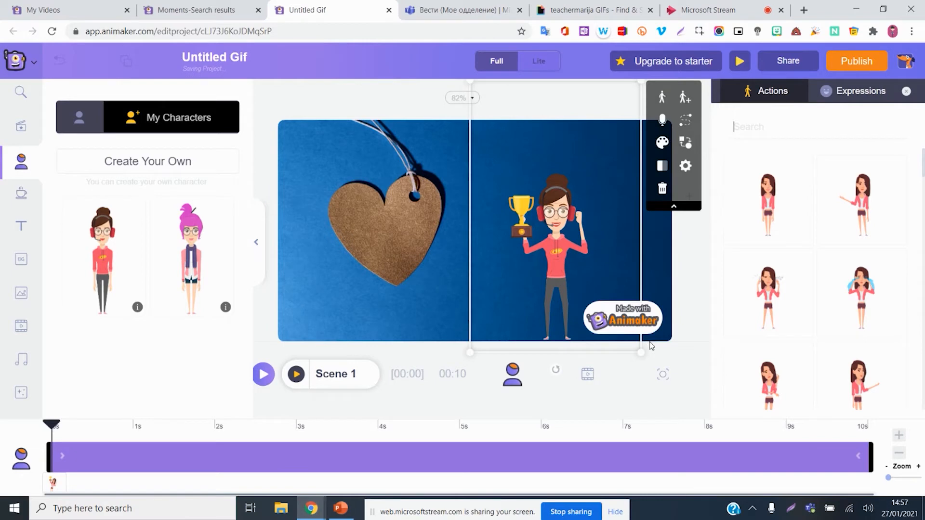
{"action": "left_click_drag", "start_coordinate": [641, 352], "coordinate": [633, 345]}
{"action": "left_click_drag", "start_coordinate": [565, 259], "coordinate": [565, 264]}
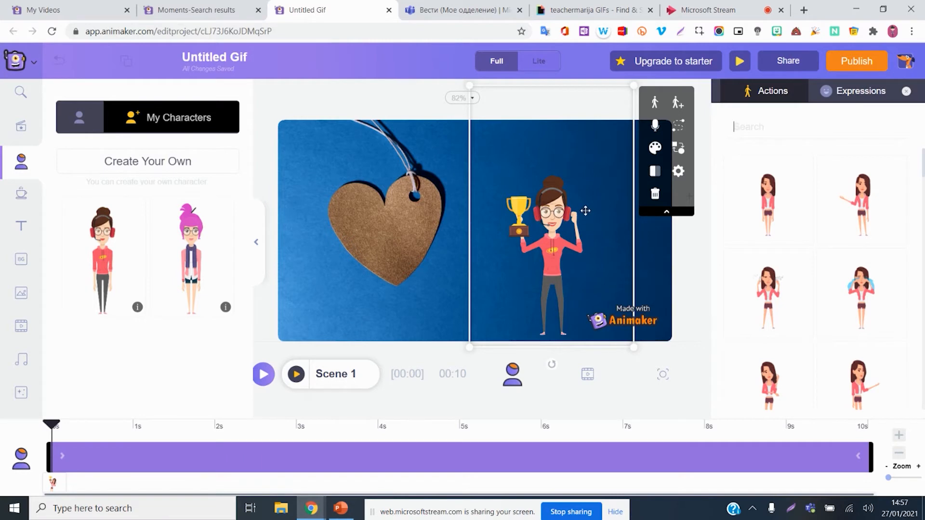
- Review the character's enter and exit effect, transparency and arrangement settings, and its Action+ options
{"action": "left_click", "coordinate": [678, 172]}
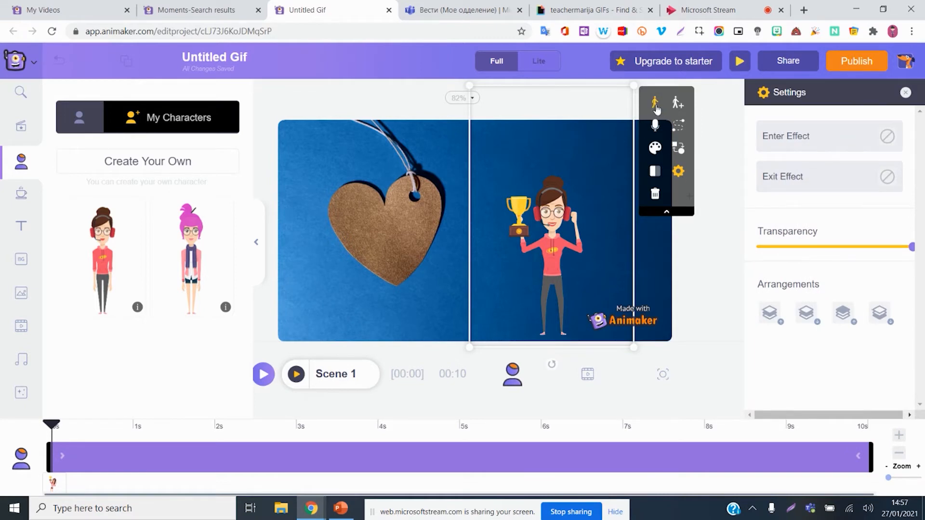
{"action": "left_click_drag", "start_coordinate": [562, 229], "coordinate": [562, 229]}
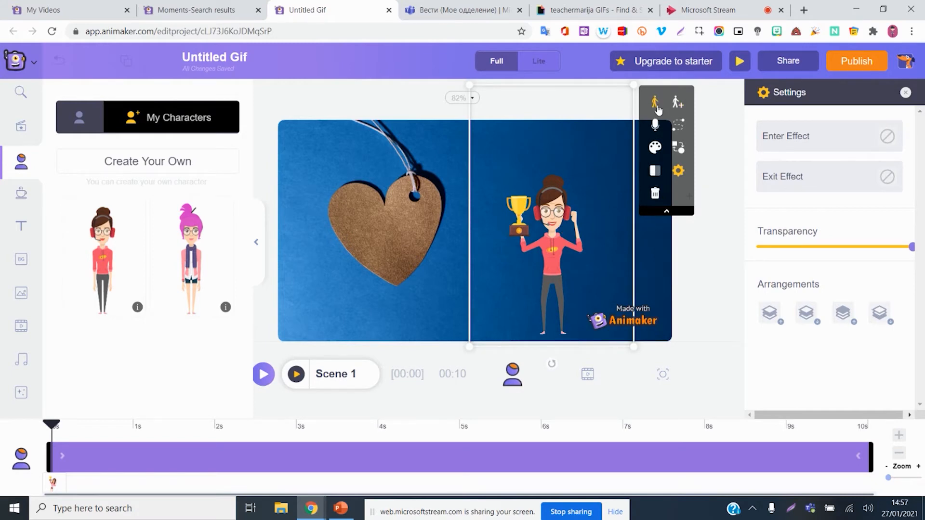
{"action": "left_click", "coordinate": [679, 109]}
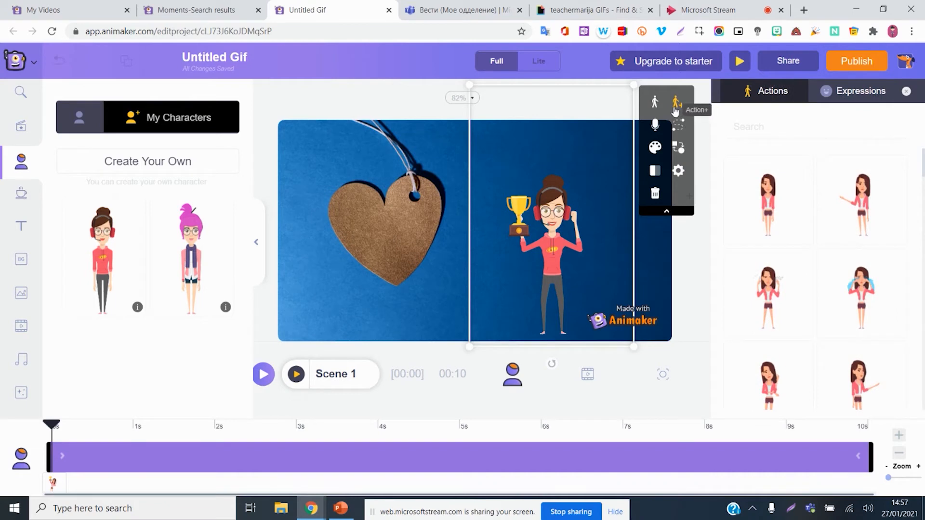
- Set the second colour of the character's headphones to light blue
{"action": "left_click", "coordinate": [655, 149]}
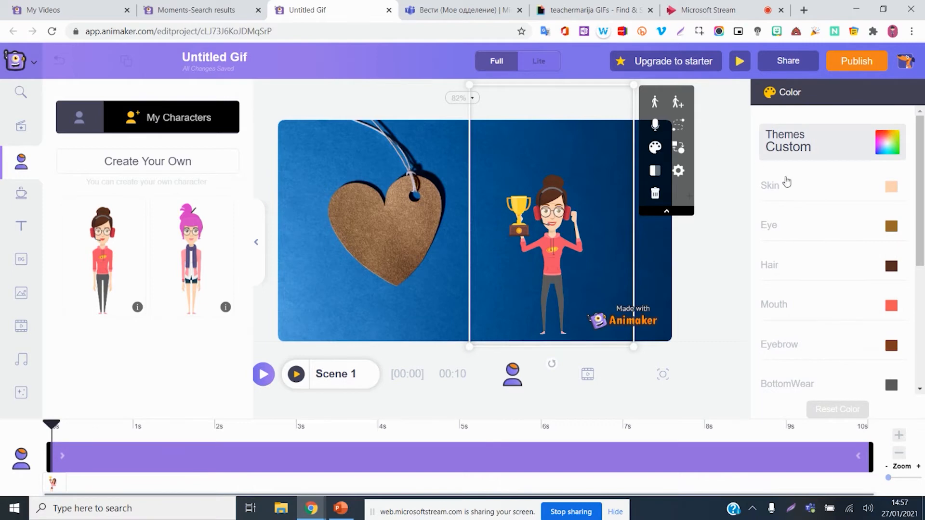
{"action": "scroll", "coordinate": [836, 313], "scroll_direction": "down", "scroll_amount": 5}
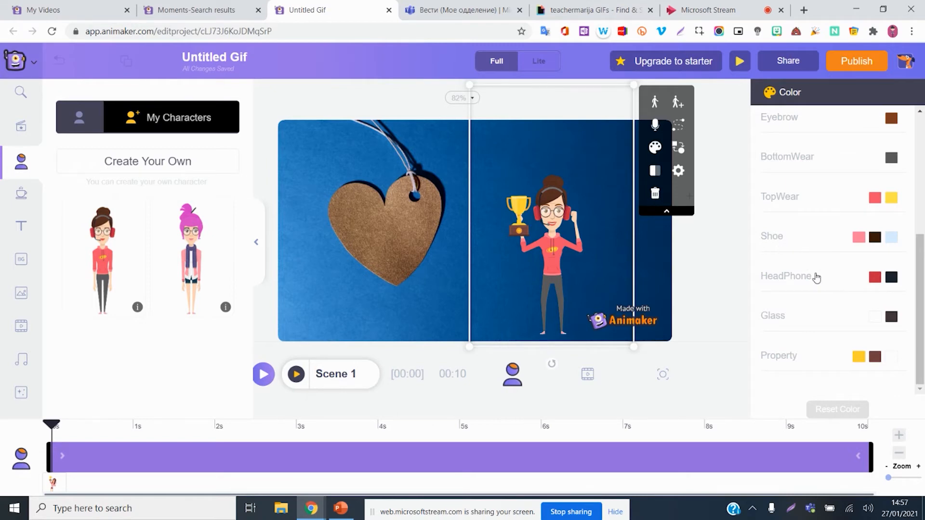
{"action": "left_click", "coordinate": [891, 279]}
{"action": "left_click", "coordinate": [777, 185]}
{"action": "left_click", "coordinate": [798, 188]}
- Set the main colour of the character's headphones to dark grey
{"action": "left_click", "coordinate": [875, 278]}
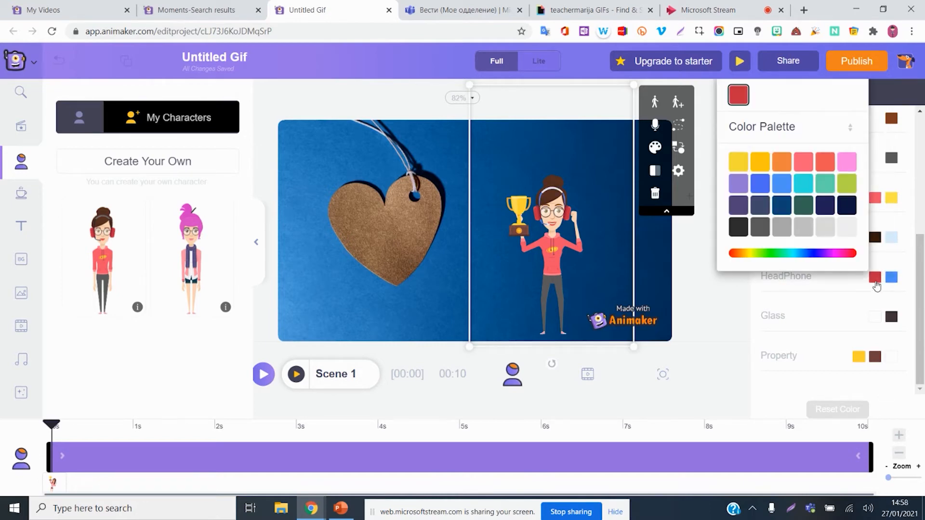
{"action": "left_click", "coordinate": [760, 228]}
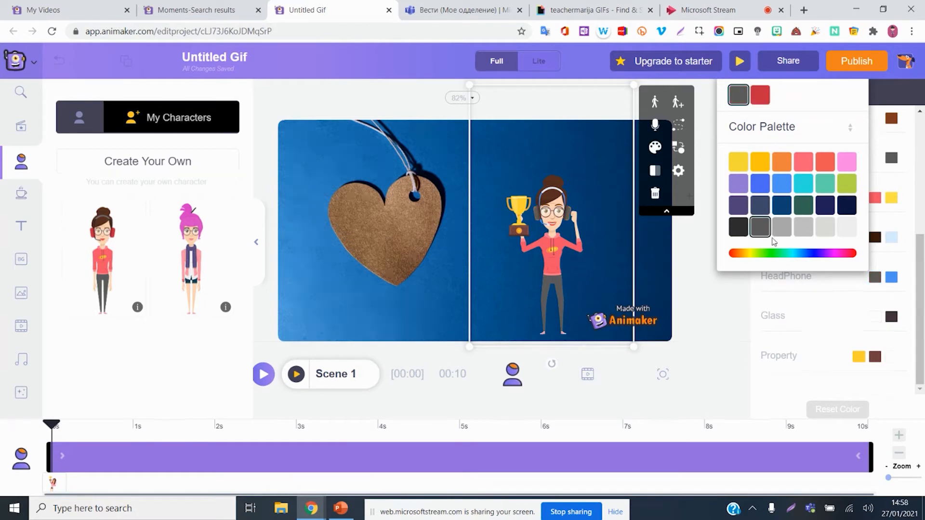
{"action": "left_click", "coordinate": [799, 326]}
{"action": "scroll", "coordinate": [820, 283], "scroll_direction": "up", "scroll_amount": 5}
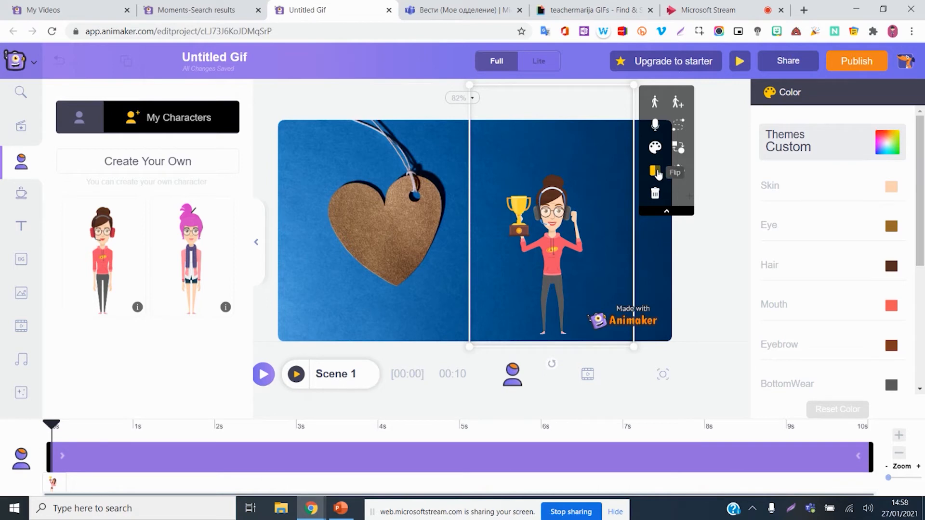
- Flip the trophy-holding character horizontally and return it to its original orientation
{"action": "left_click", "coordinate": [656, 172]}
{"action": "left_click", "coordinate": [656, 172]}
{"action": "left_click", "coordinate": [656, 172]}
{"action": "left_click", "coordinate": [656, 172]}
- Examine the enter effects available for the character, from Rotate and Popup through Specials and the Hand styles
{"action": "left_click", "coordinate": [678, 174]}
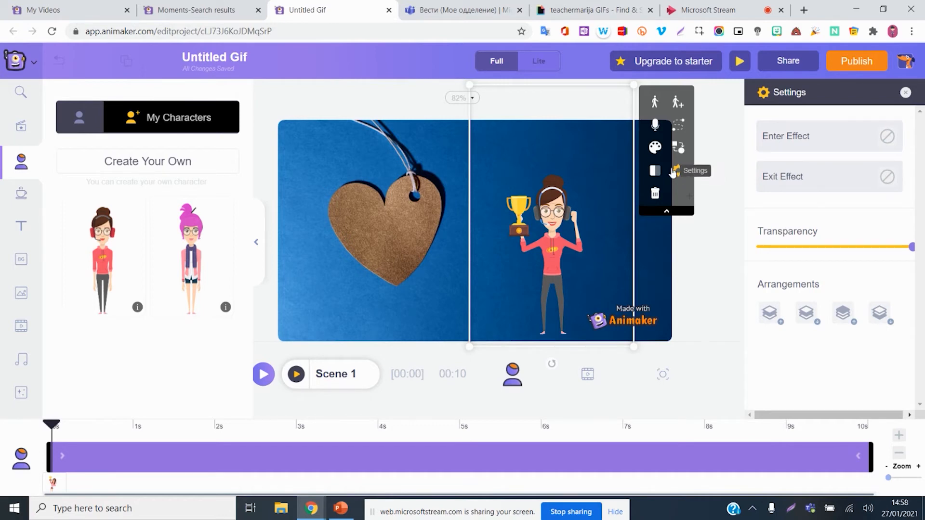
{"action": "left_click", "coordinate": [793, 139]}
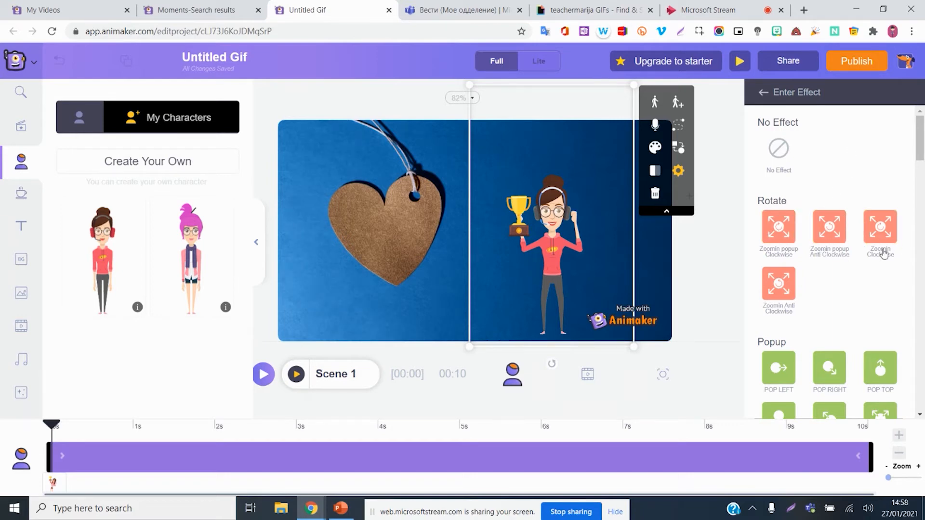
{"action": "scroll", "coordinate": [827, 263], "scroll_direction": "down", "scroll_amount": 5}
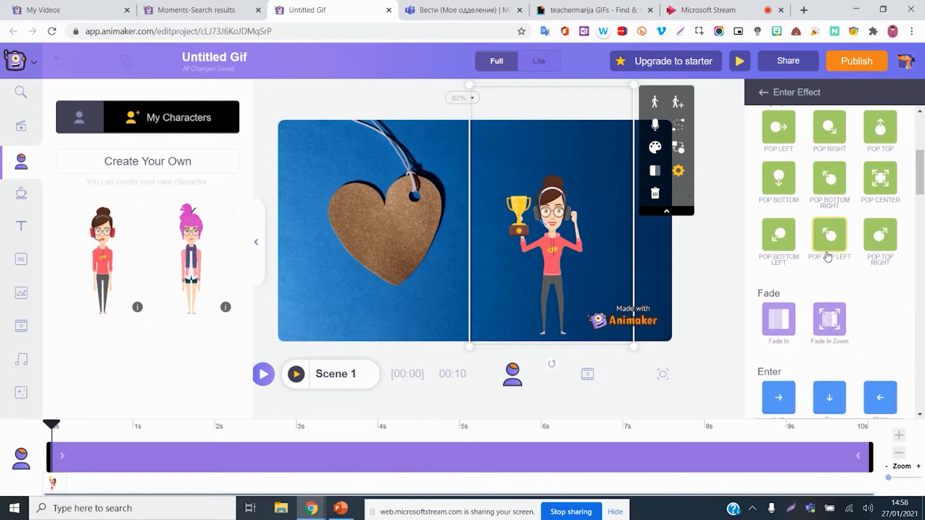
{"action": "scroll", "coordinate": [828, 257], "scroll_direction": "down", "scroll_amount": 4}
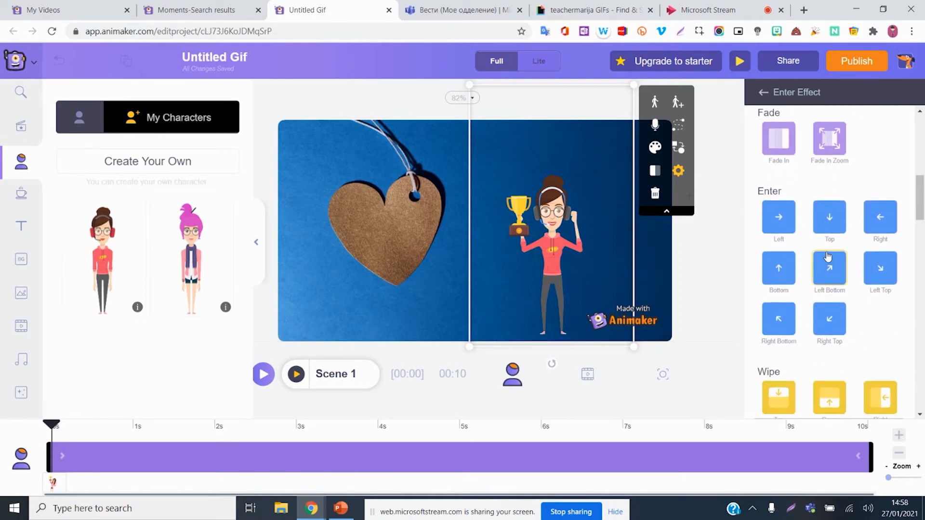
{"action": "scroll", "coordinate": [828, 256], "scroll_direction": "down", "scroll_amount": 1}
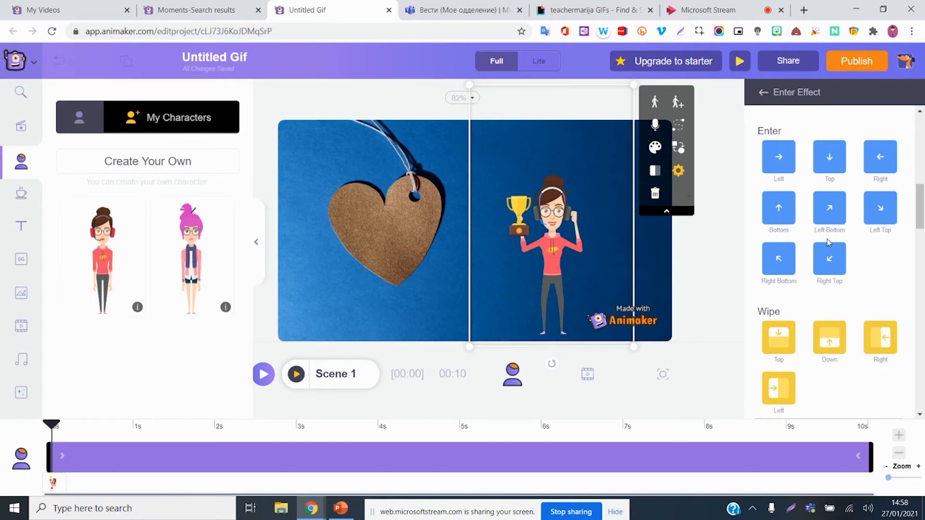
{"action": "scroll", "coordinate": [859, 247], "scroll_direction": "down", "scroll_amount": 4}
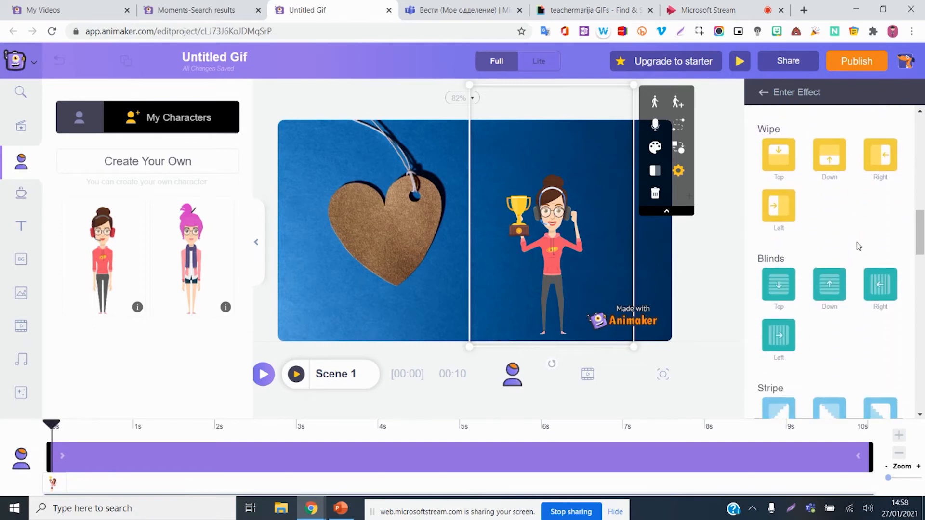
{"action": "scroll", "coordinate": [859, 247], "scroll_direction": "down", "scroll_amount": 3}
{"action": "scroll", "coordinate": [859, 247], "scroll_direction": "down", "scroll_amount": 4}
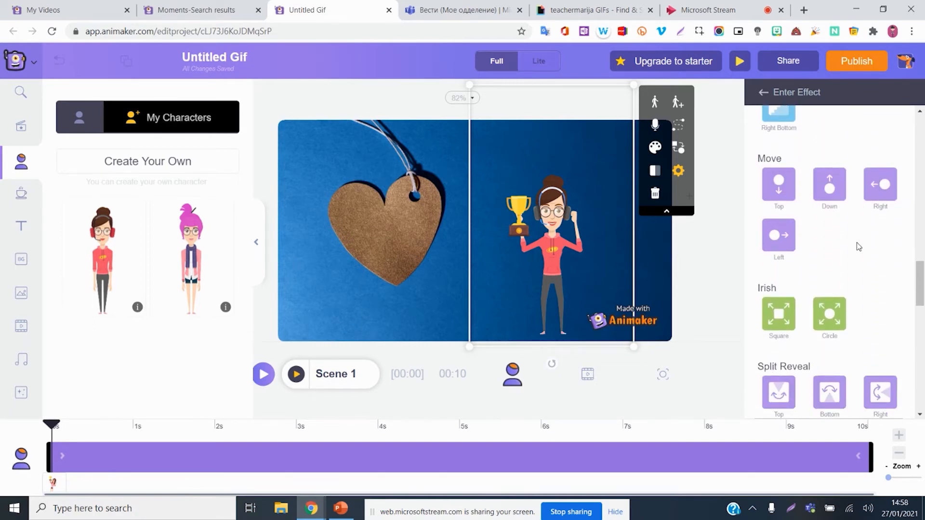
{"action": "scroll", "coordinate": [843, 200], "scroll_direction": "down", "scroll_amount": 3}
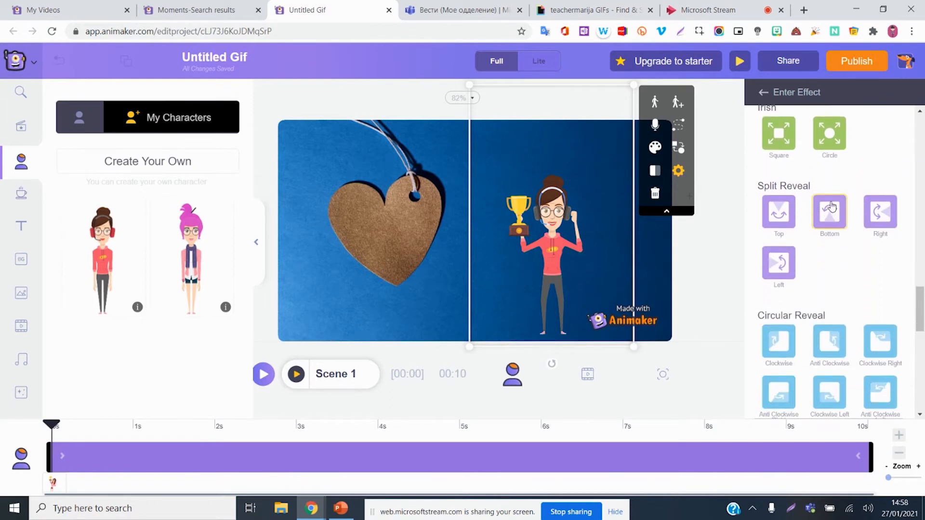
{"action": "scroll", "coordinate": [836, 212], "scroll_direction": "down", "scroll_amount": 4}
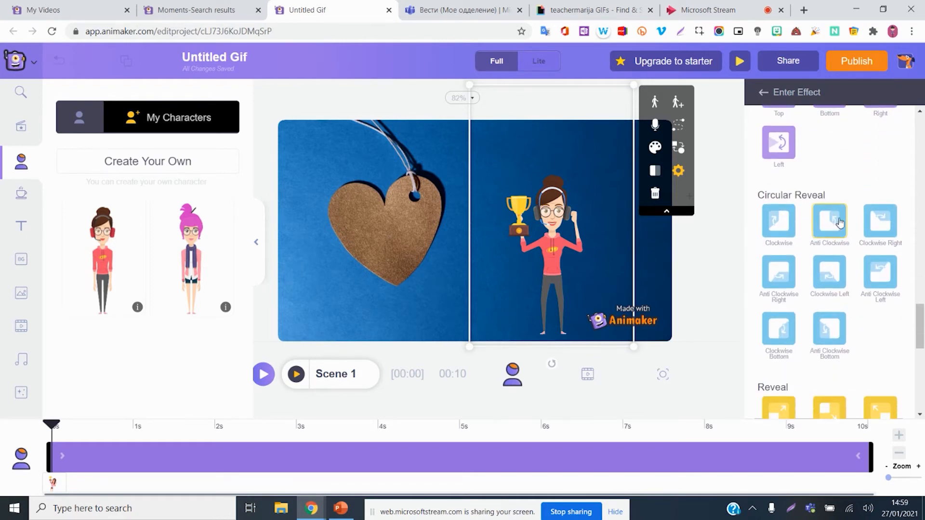
{"action": "scroll", "coordinate": [843, 220], "scroll_direction": "down", "scroll_amount": 4}
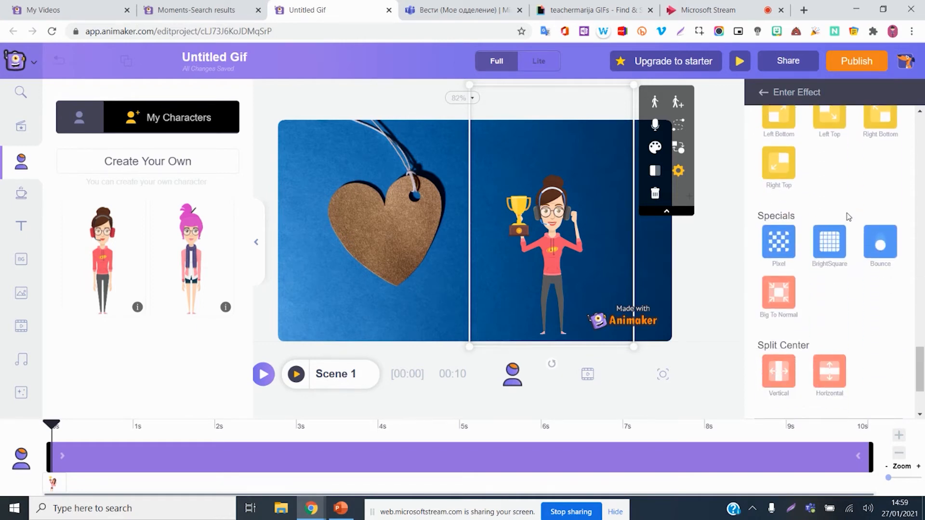
{"action": "scroll", "coordinate": [851, 203], "scroll_direction": "down", "scroll_amount": 3}
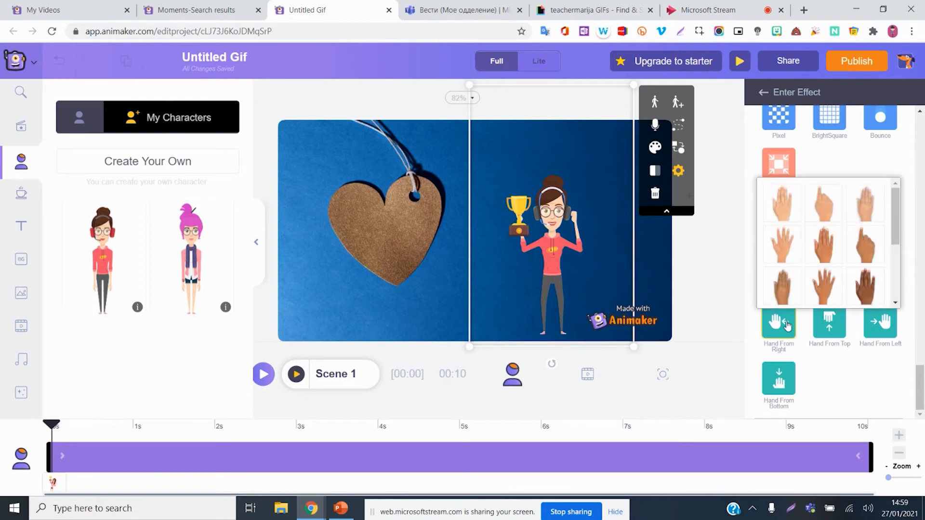
{"action": "mouse_move", "coordinate": [766, 328]}
{"action": "mouse_move", "coordinate": [826, 341]}
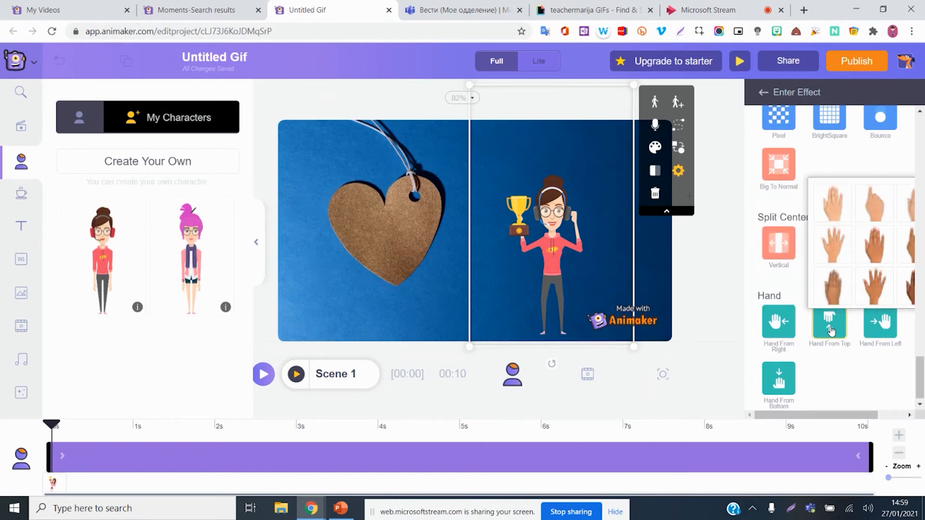
- Apply the Hand From Bottom enter effect to the character, using the brown open hand in the third row
{"action": "mouse_move", "coordinate": [780, 382]}
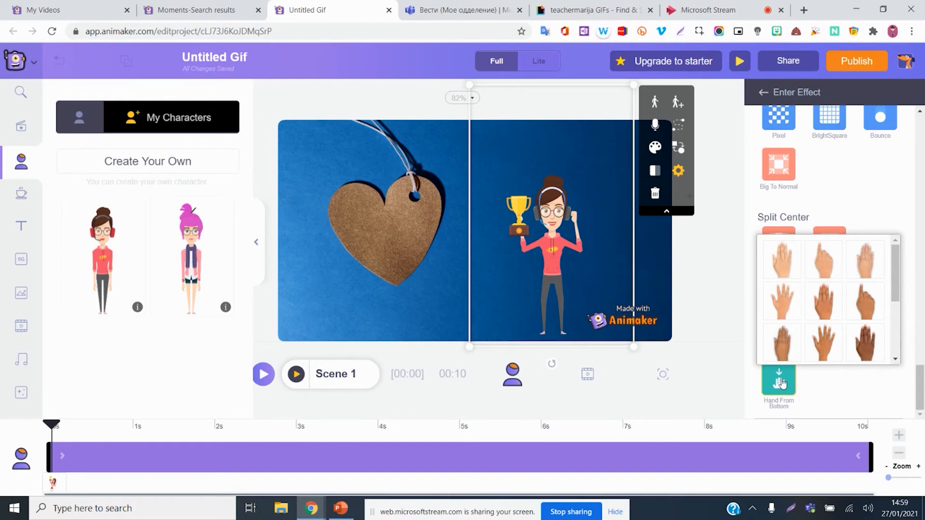
{"action": "left_click", "coordinate": [779, 380]}
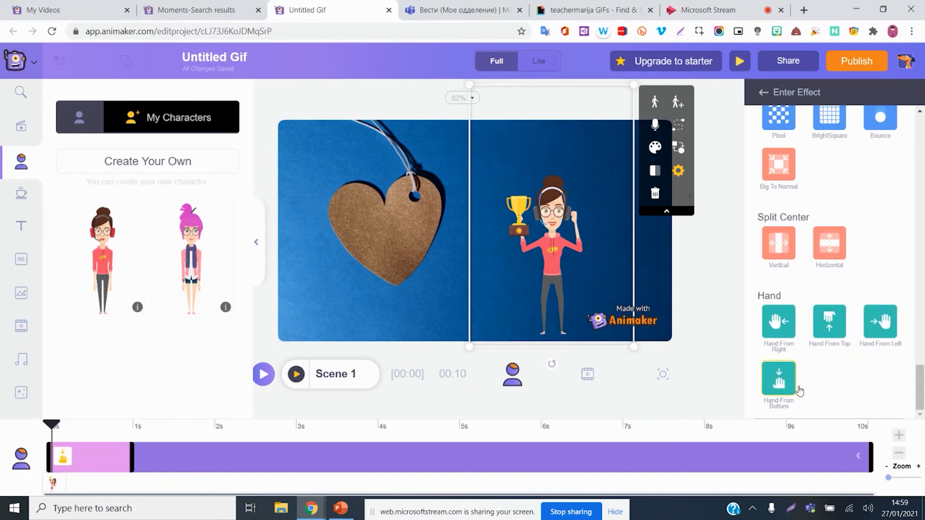
{"action": "mouse_move", "coordinate": [789, 391]}
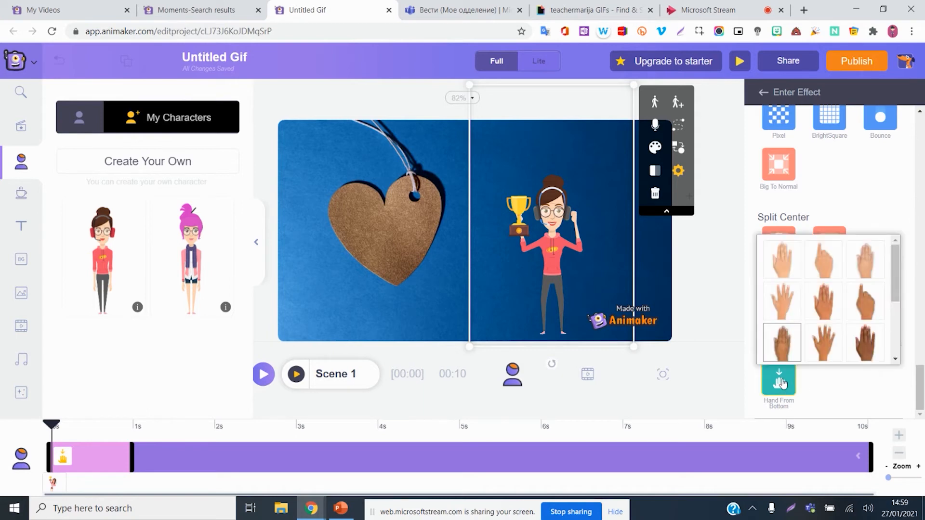
{"action": "left_click", "coordinate": [789, 351]}
{"action": "left_click", "coordinate": [763, 92]}
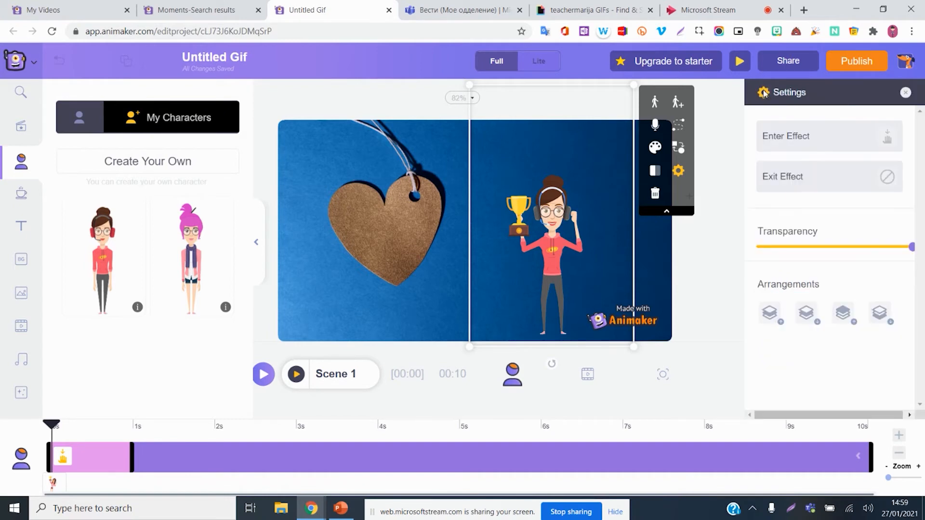
- Apply the Hand To Left exit effect to the character with the brown open hand in the third row, and play the animation
{"action": "left_click", "coordinate": [798, 182]}
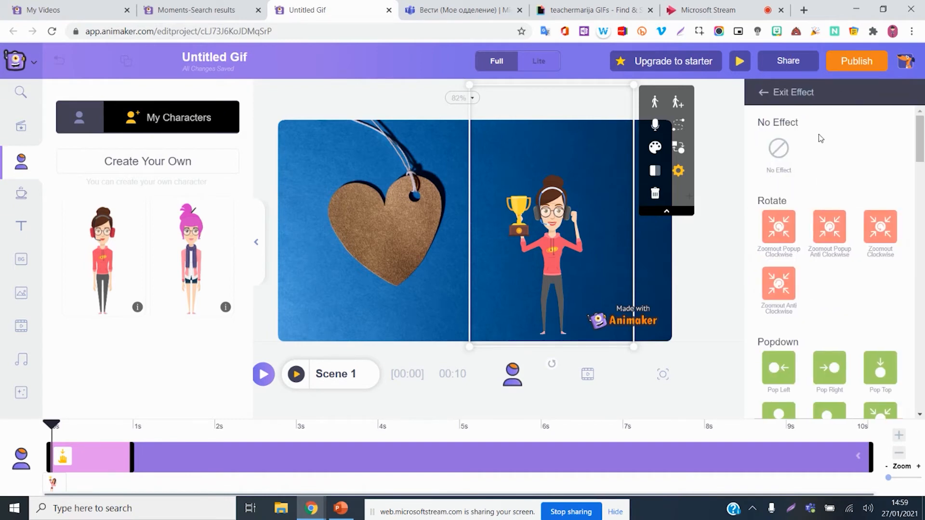
{"action": "left_click_drag", "start_coordinate": [916, 134], "coordinate": [916, 383]}
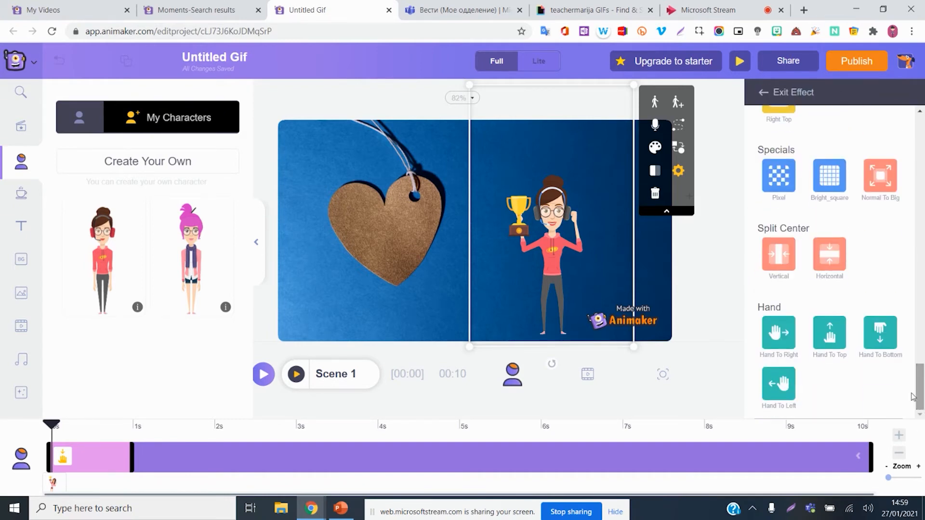
{"action": "left_click", "coordinate": [822, 336]}
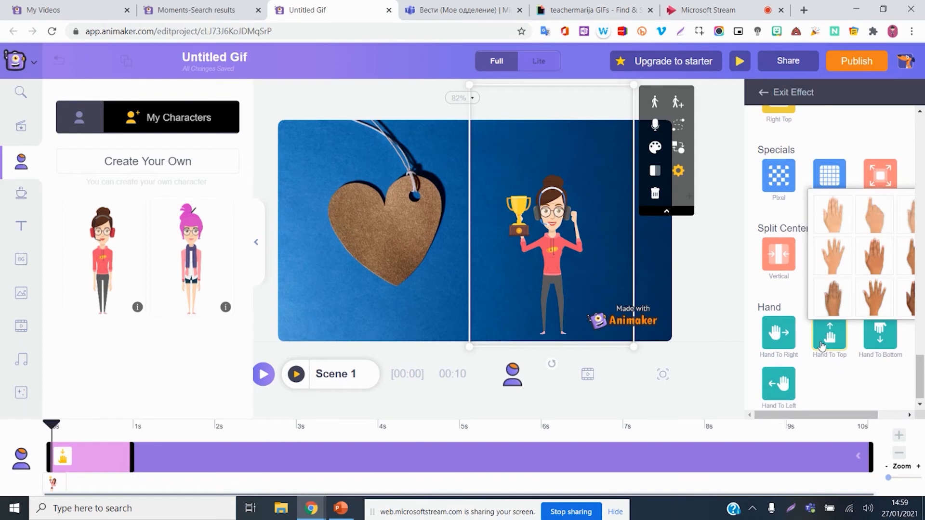
{"action": "left_click", "coordinate": [837, 341]}
{"action": "left_click", "coordinate": [837, 341]}
{"action": "left_click", "coordinate": [783, 384]}
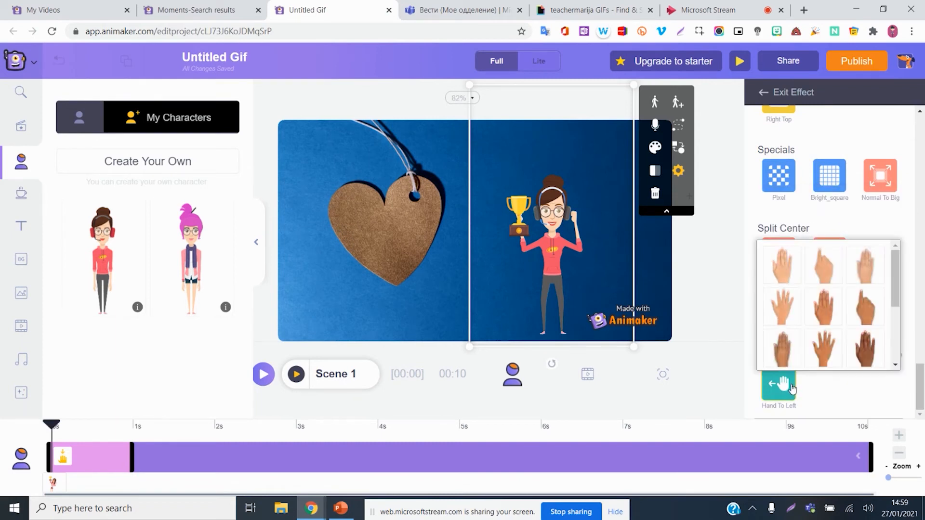
{"action": "left_click", "coordinate": [786, 360]}
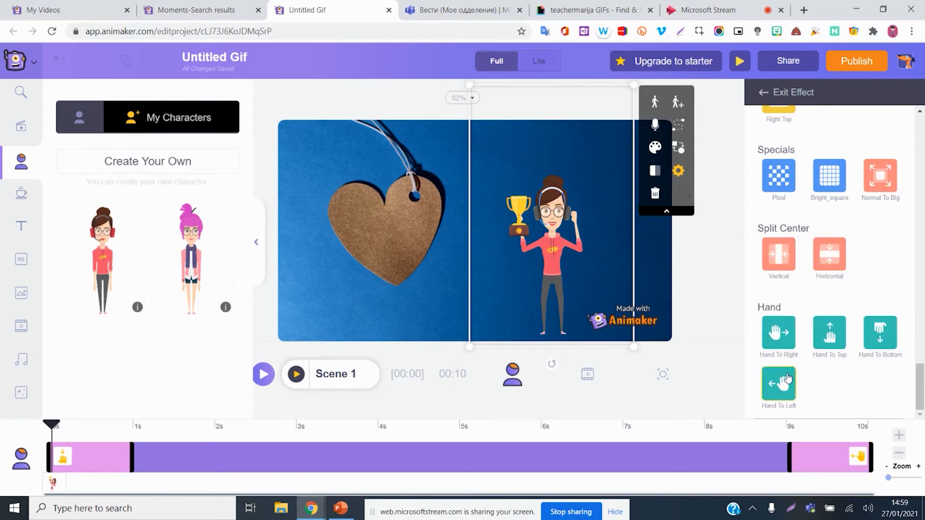
{"action": "left_click", "coordinate": [263, 375]}
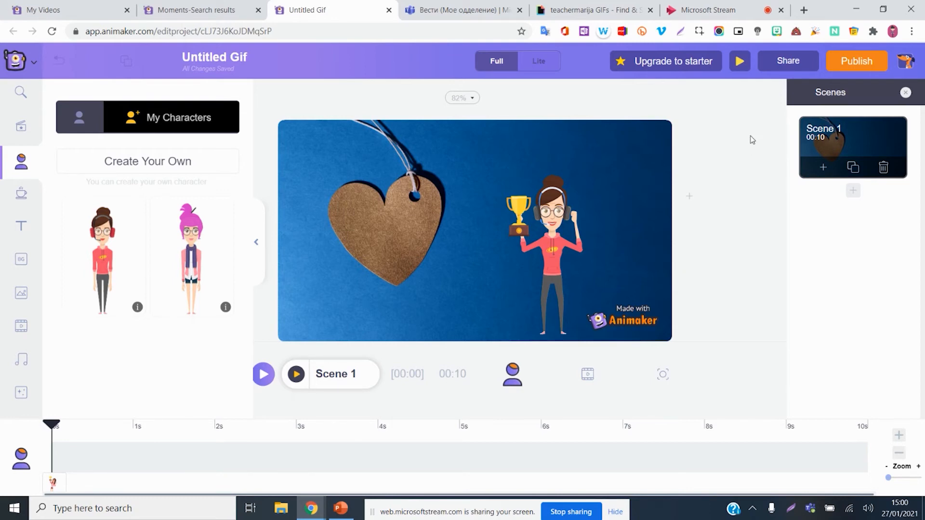
- Export the project as an 800x450 GIF and check its rendering progress
{"action": "left_click", "coordinate": [853, 65]}
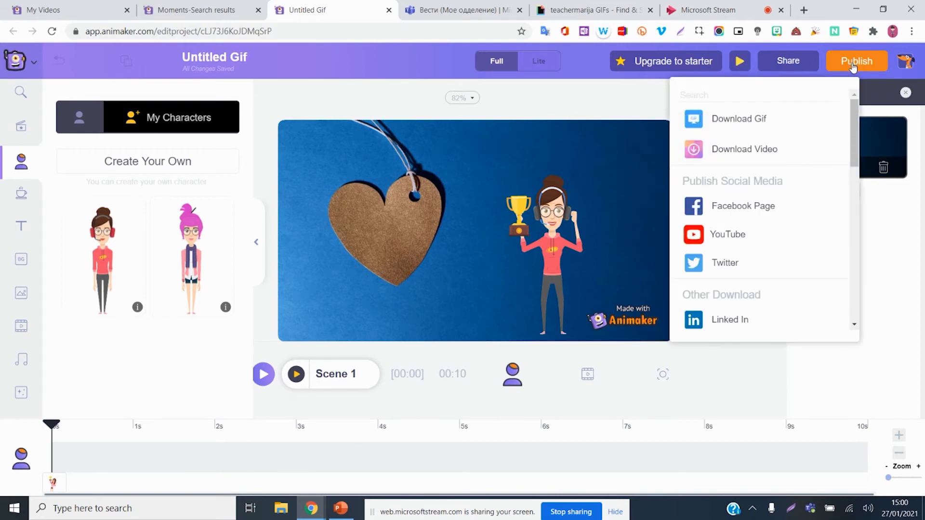
{"action": "left_click", "coordinate": [740, 125]}
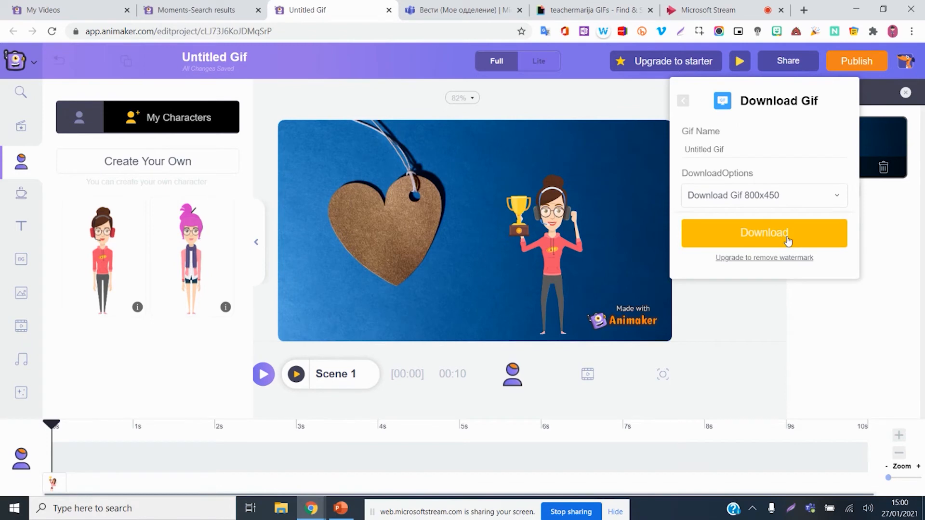
{"action": "left_click", "coordinate": [787, 238]}
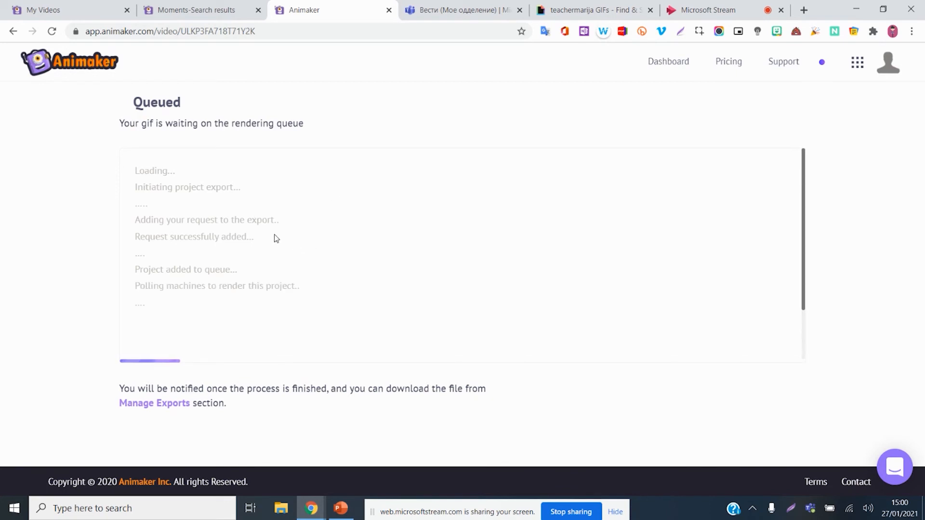
{"action": "left_click", "coordinate": [197, 10]}
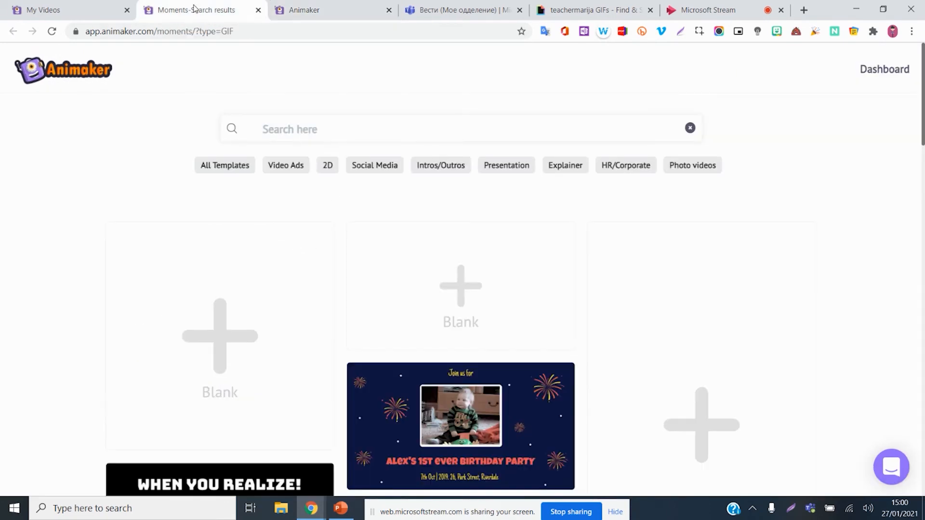
{"action": "left_click", "coordinate": [296, 10]}
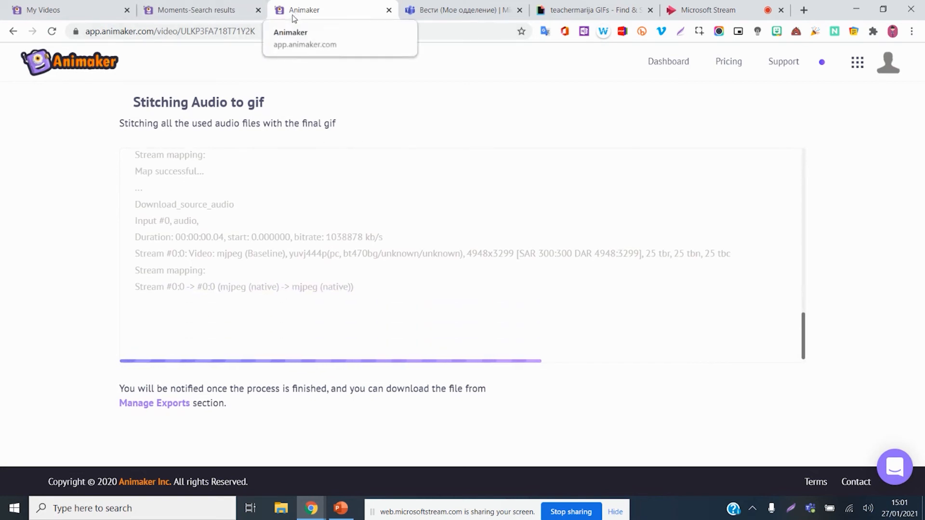
- Look over the project list, and download the newest completed Untitled Gif from Manage Exports
{"action": "left_click", "coordinate": [89, 15]}
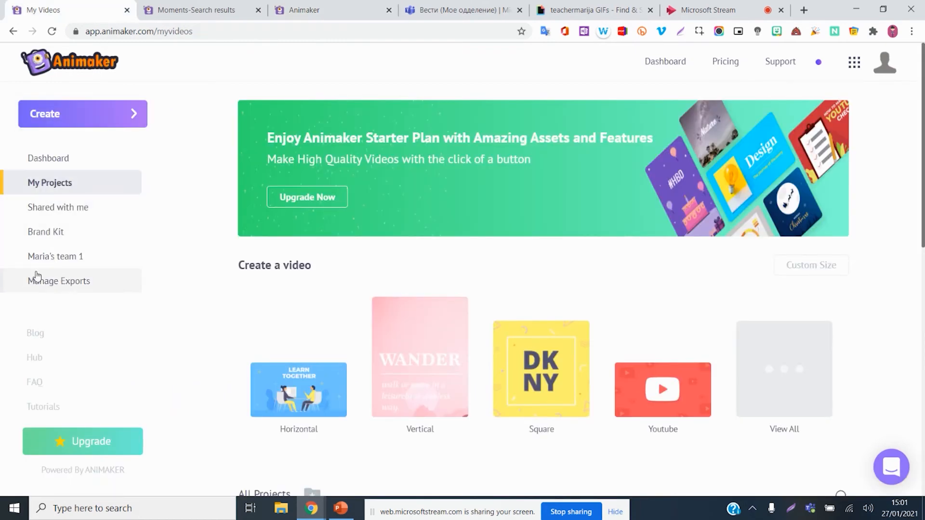
{"action": "left_click", "coordinate": [68, 188]}
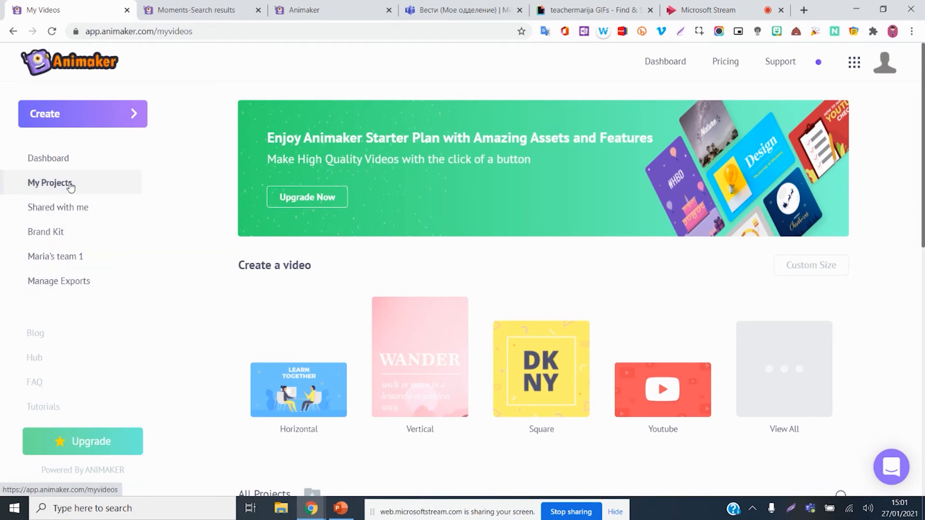
{"action": "scroll", "coordinate": [207, 223], "scroll_direction": "down", "scroll_amount": 5}
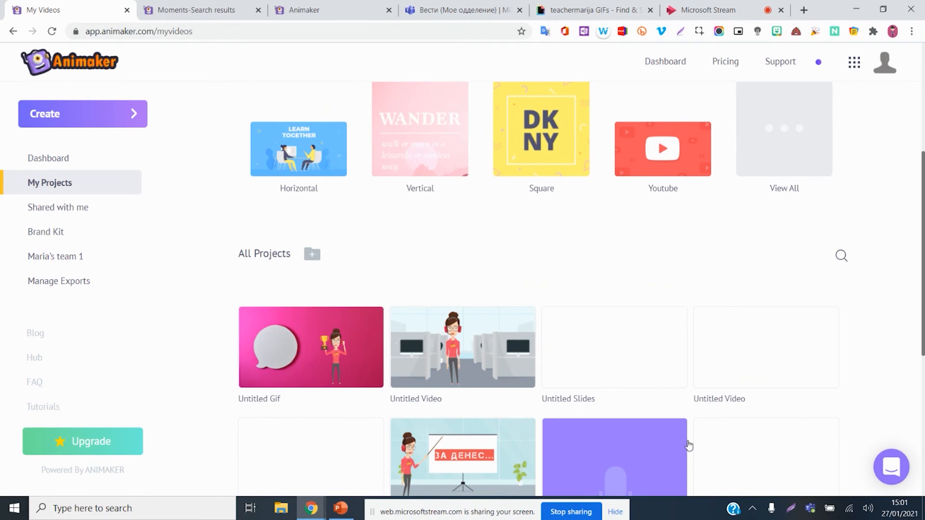
{"action": "left_click", "coordinate": [63, 286]}
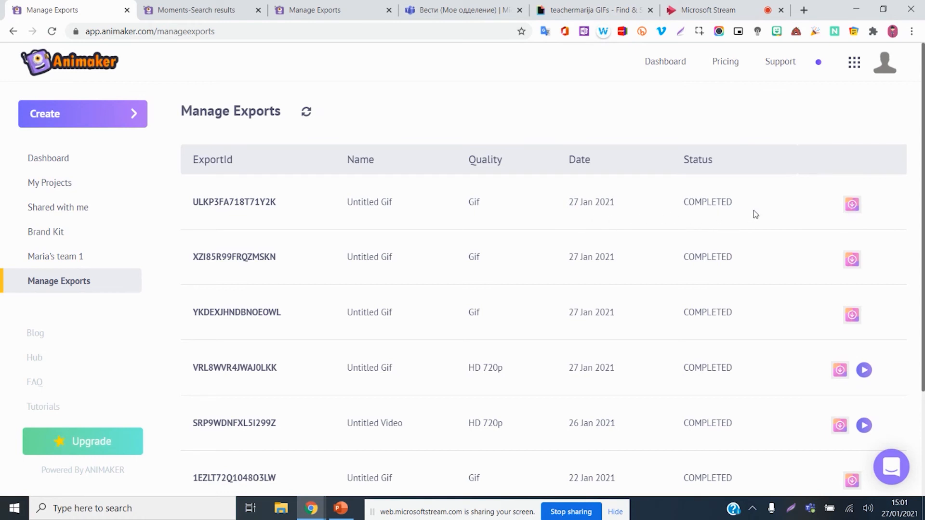
{"action": "left_click", "coordinate": [852, 206]}
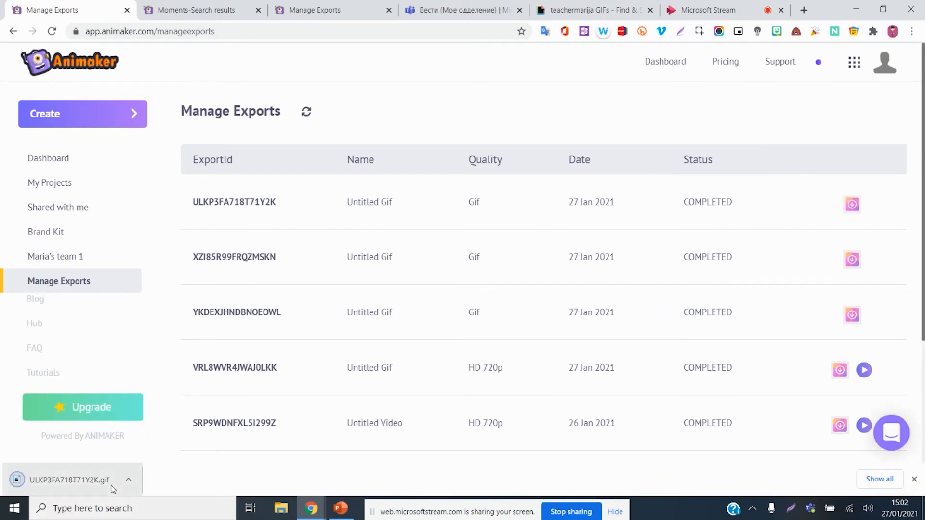
- Switch to Microsoft Teams and look through the earlier sticker and GIF posts in the Вести channel
{"action": "left_click", "coordinate": [438, 9]}
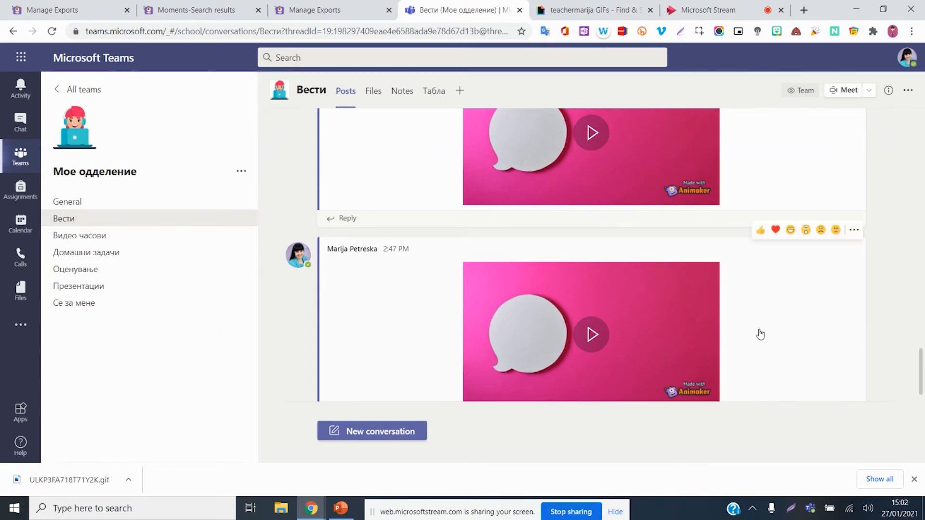
{"action": "scroll", "coordinate": [760, 334], "scroll_direction": "up", "scroll_amount": 15}
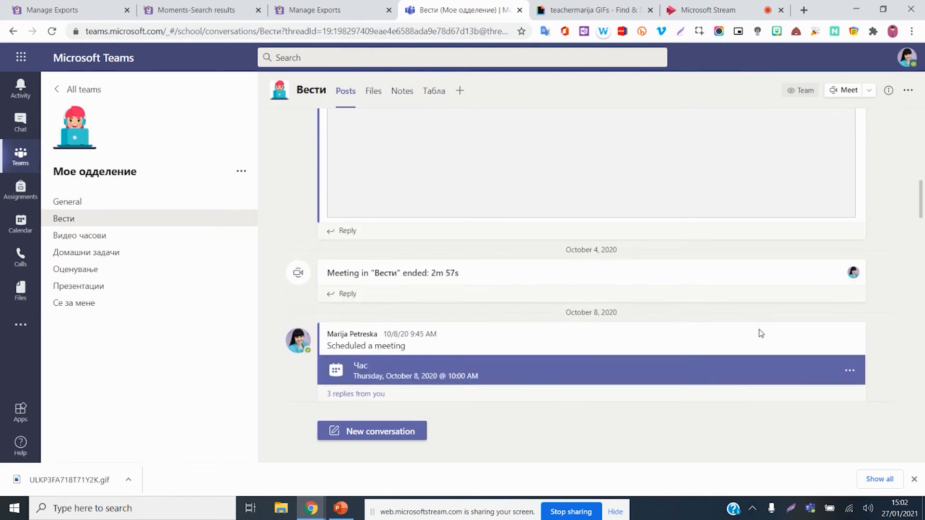
{"action": "scroll", "coordinate": [759, 334], "scroll_direction": "up", "scroll_amount": 5}
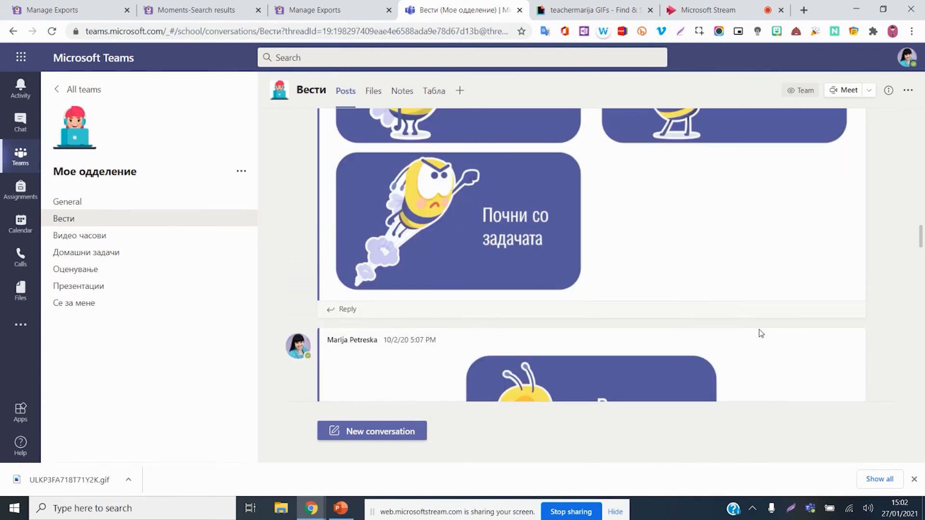
{"action": "scroll", "coordinate": [760, 334], "scroll_direction": "up", "scroll_amount": 10}
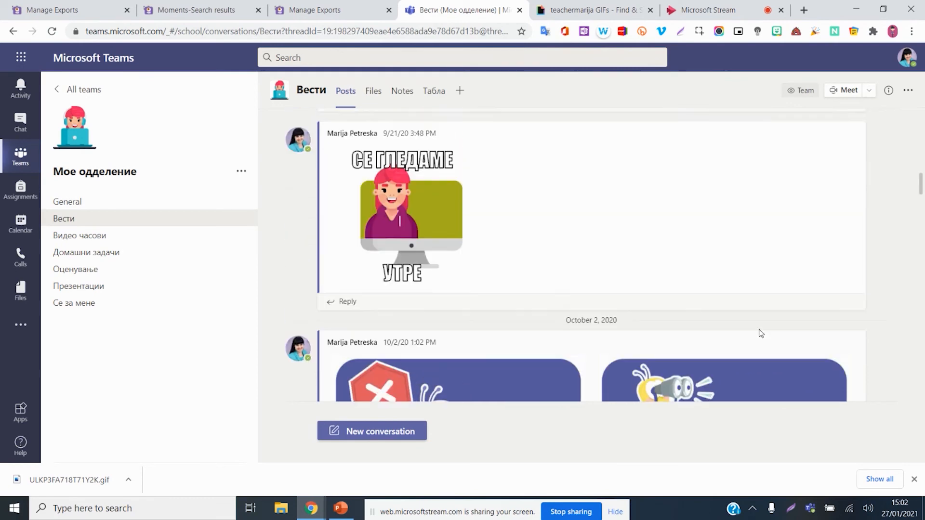
{"action": "scroll", "coordinate": [759, 334], "scroll_direction": "up", "scroll_amount": 5}
{"action": "scroll", "coordinate": [760, 334], "scroll_direction": "up", "scroll_amount": 5}
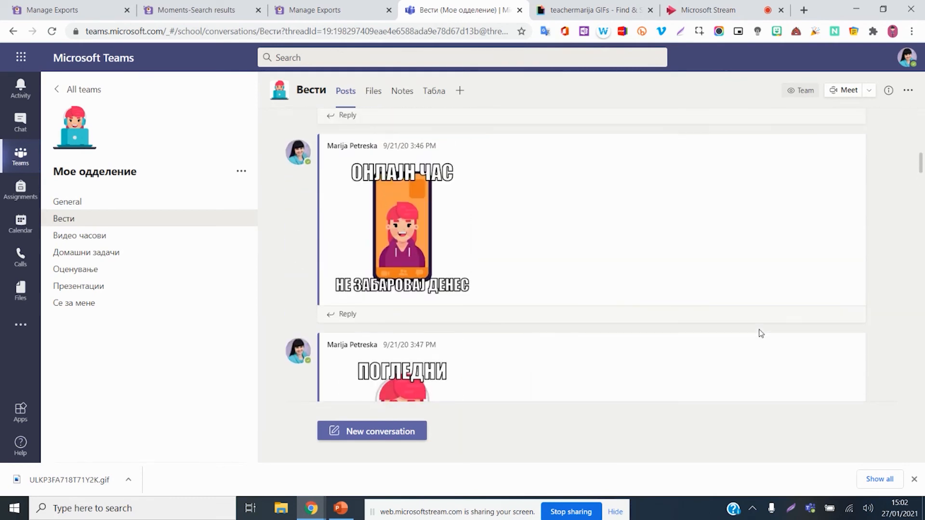
{"action": "scroll", "coordinate": [760, 333], "scroll_direction": "down", "scroll_amount": 10}
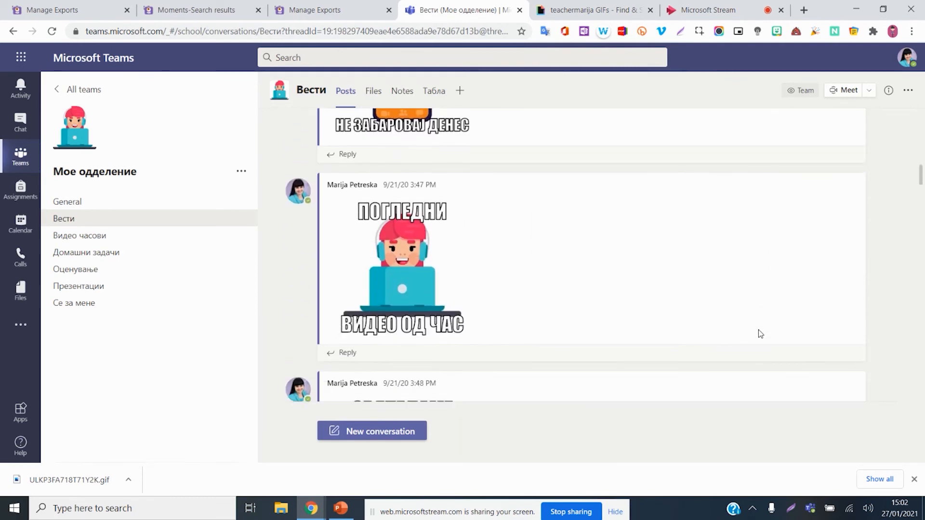
{"action": "scroll", "coordinate": [755, 329], "scroll_direction": "down", "scroll_amount": 10}
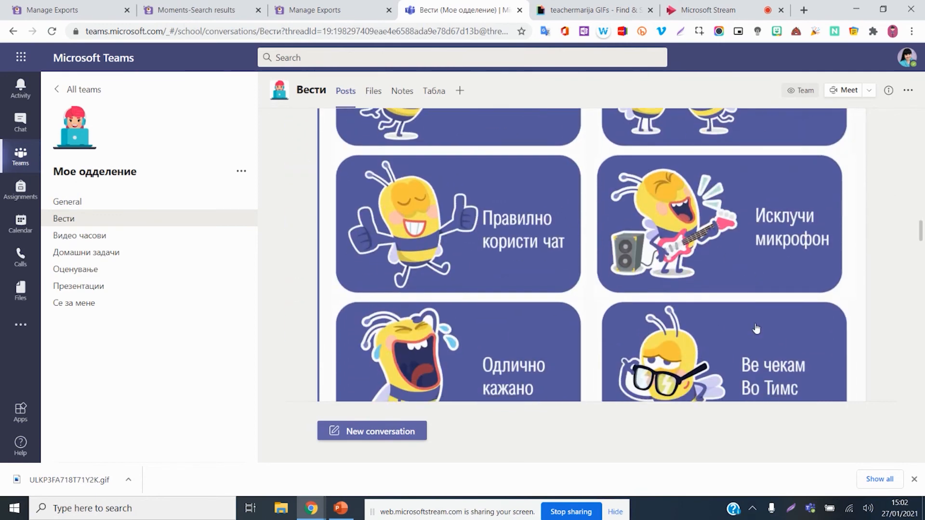
{"action": "scroll", "coordinate": [798, 343], "scroll_direction": "down", "scroll_amount": 5}
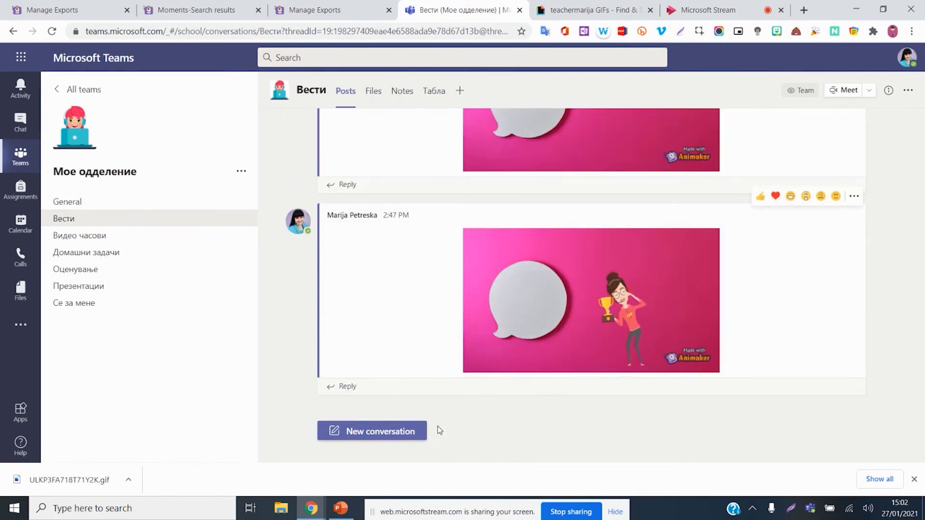
- Start a new conversation in the Вести channel and attach ULKP3FA718T71Y2K.gif from the computer's Downloads folder
{"action": "left_click", "coordinate": [414, 432]}
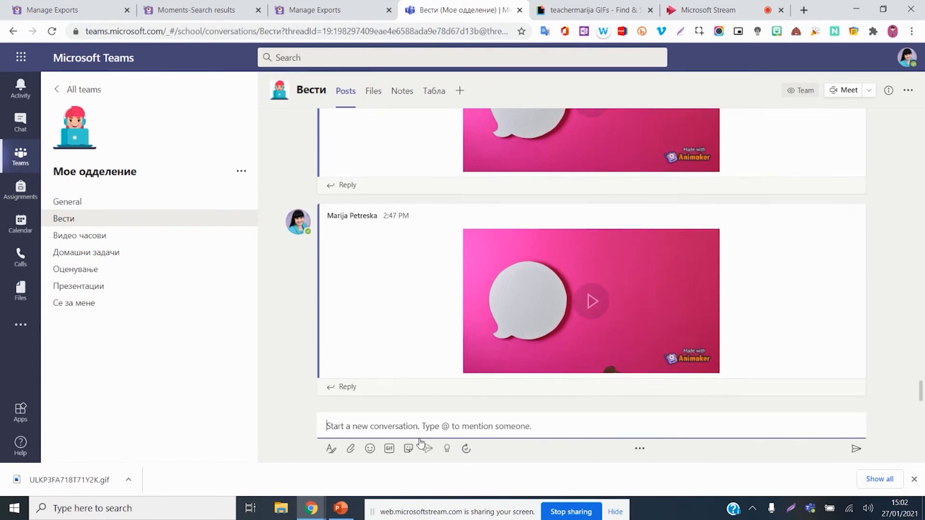
{"action": "left_click", "coordinate": [351, 449]}
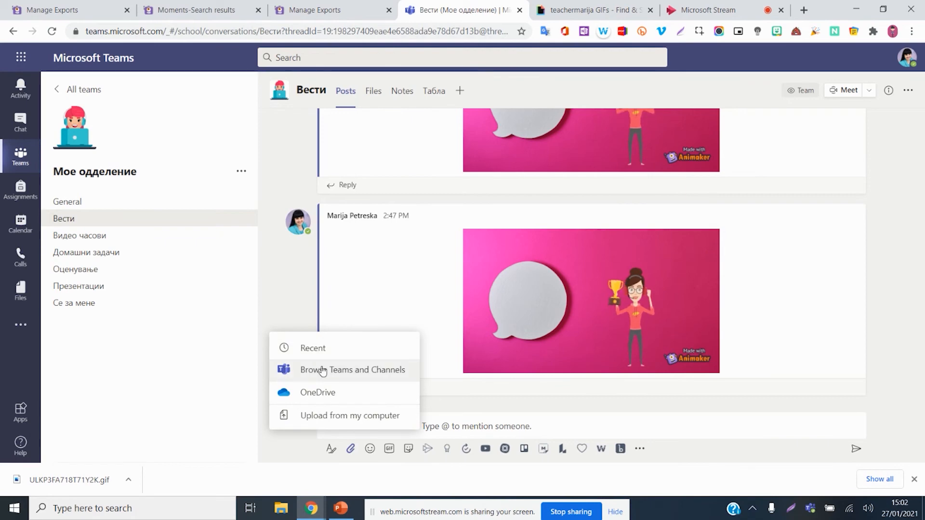
{"action": "left_click", "coordinate": [323, 416]}
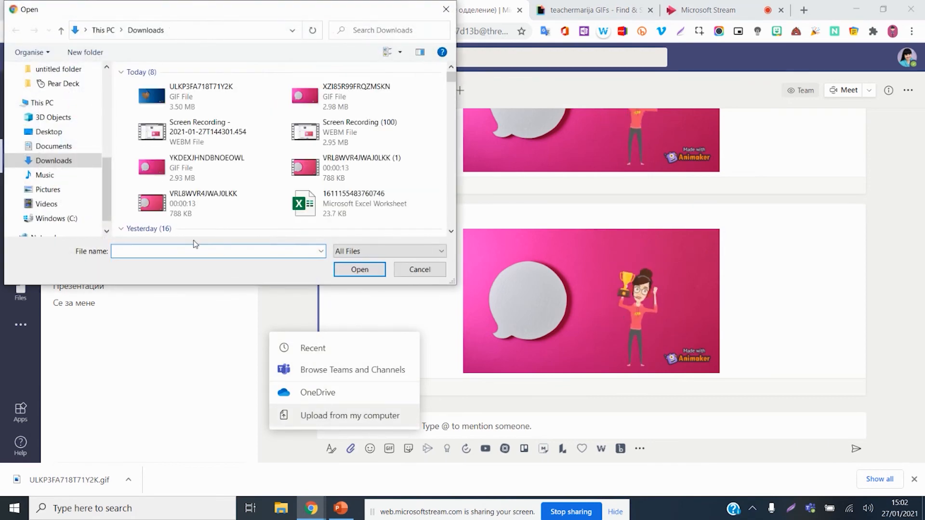
{"action": "double_click", "coordinate": [202, 96]}
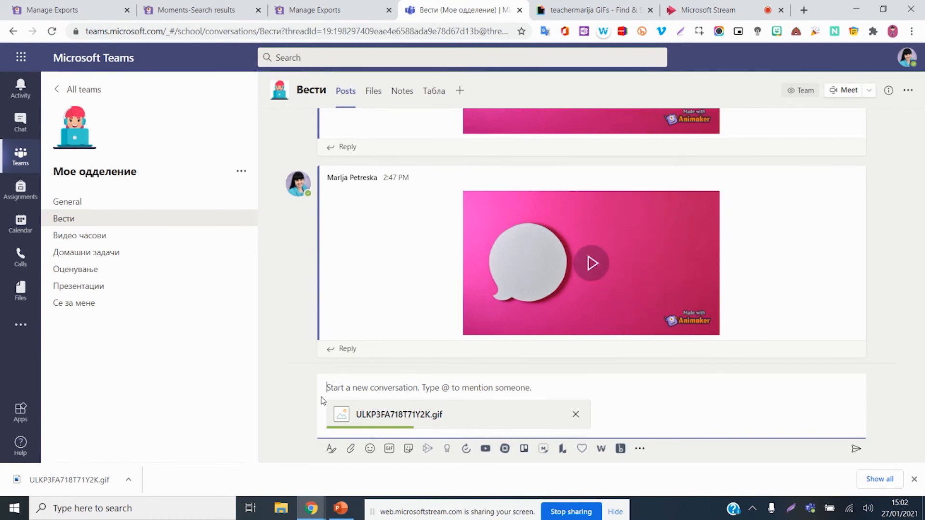
- Mention Student 01 in the message with the attached GIF and send the post
{"action": "type", "text": "stu"}
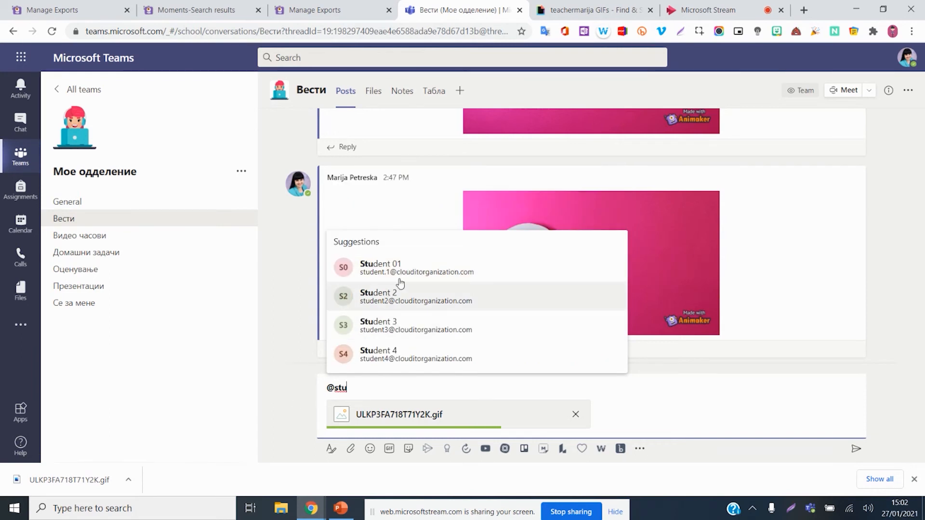
{"action": "left_click", "coordinate": [405, 276]}
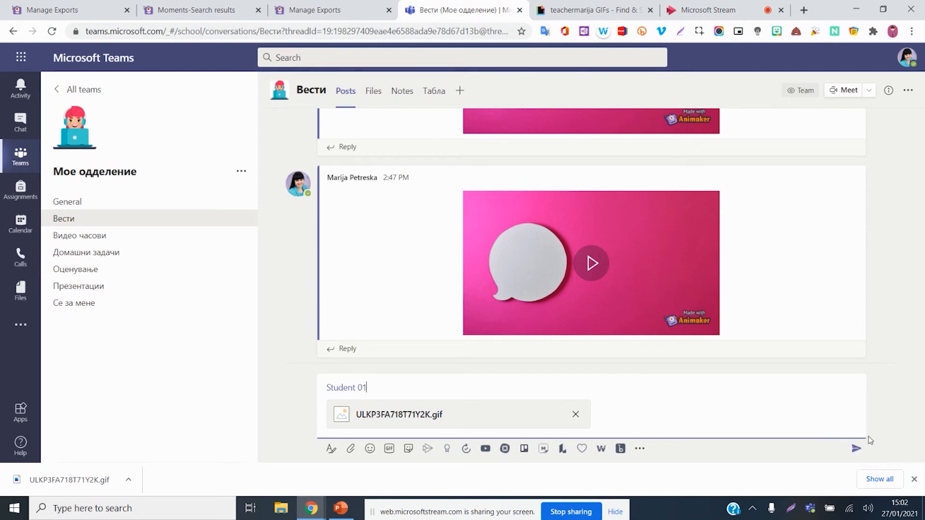
{"action": "left_click", "coordinate": [856, 449]}
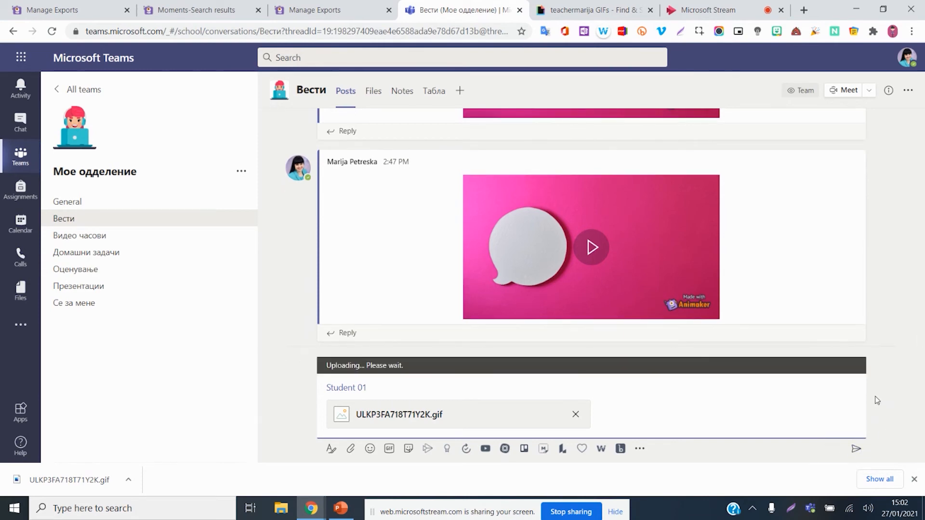
{"action": "left_click", "coordinate": [857, 450]}
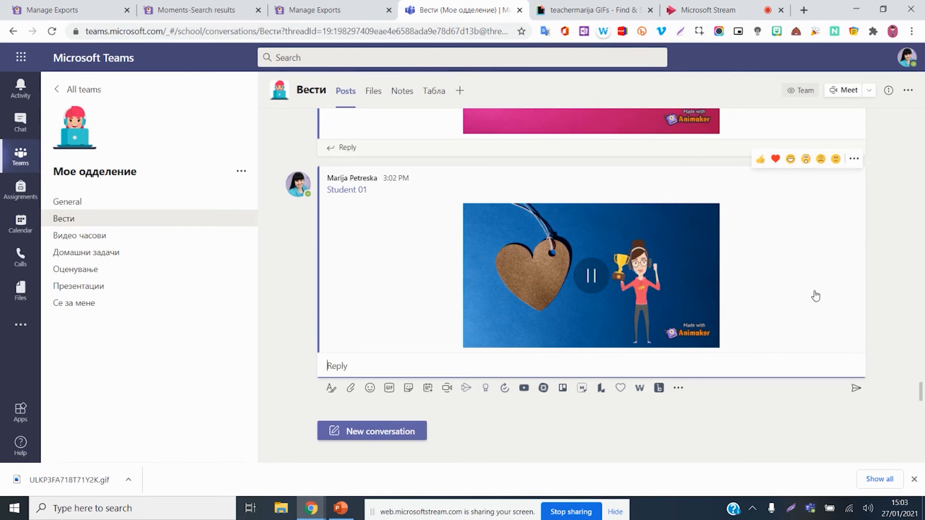
- Switch to PowerPoint and insert the heart GIF from the device's Downloads folder onto the slide
{"action": "left_click", "coordinate": [343, 510]}
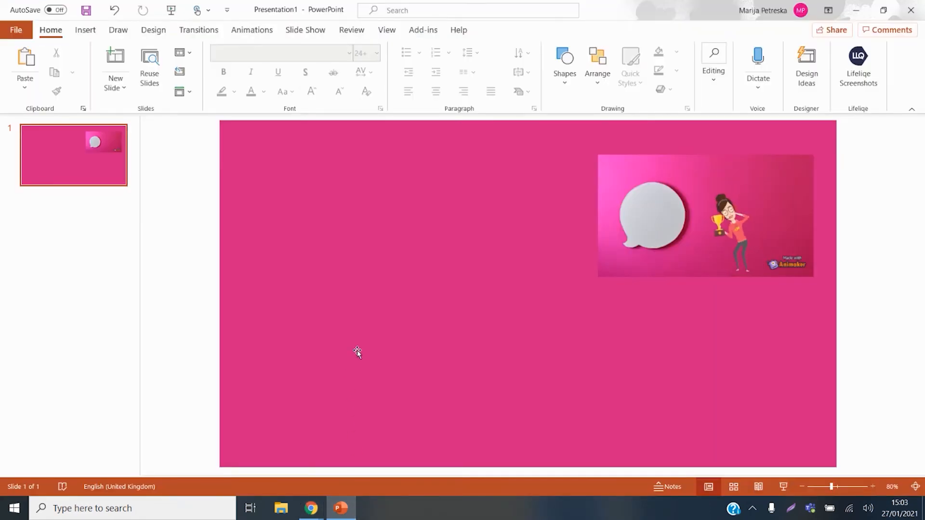
{"action": "left_click", "coordinate": [85, 30]}
{"action": "left_click", "coordinate": [160, 64]}
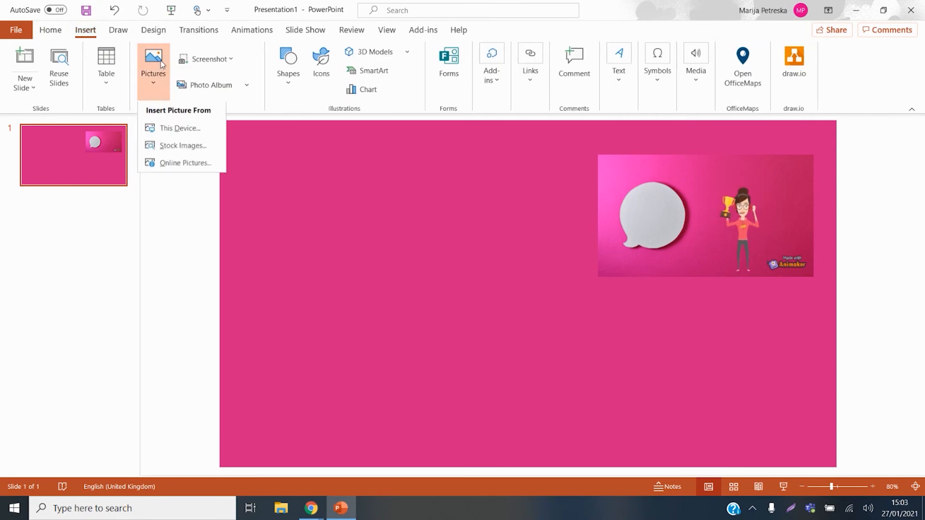
{"action": "left_click", "coordinate": [179, 124]}
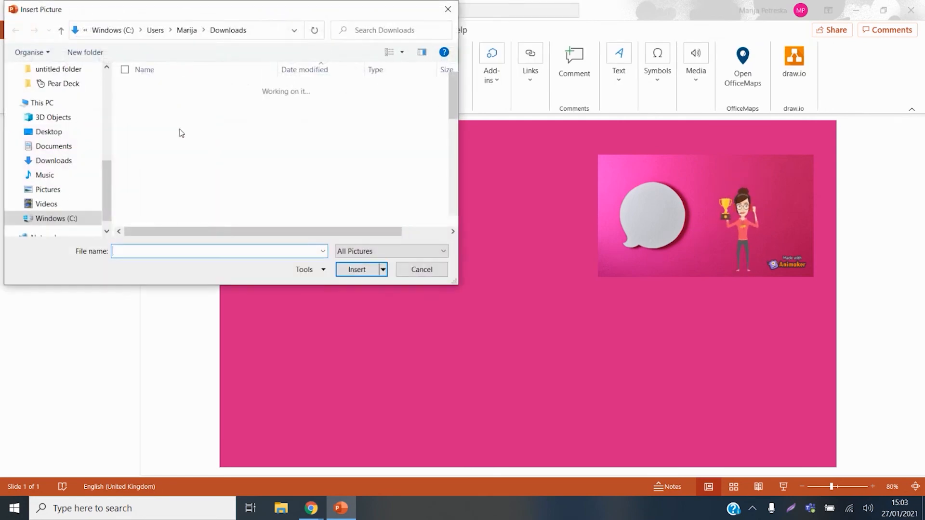
{"action": "left_click", "coordinate": [51, 160]}
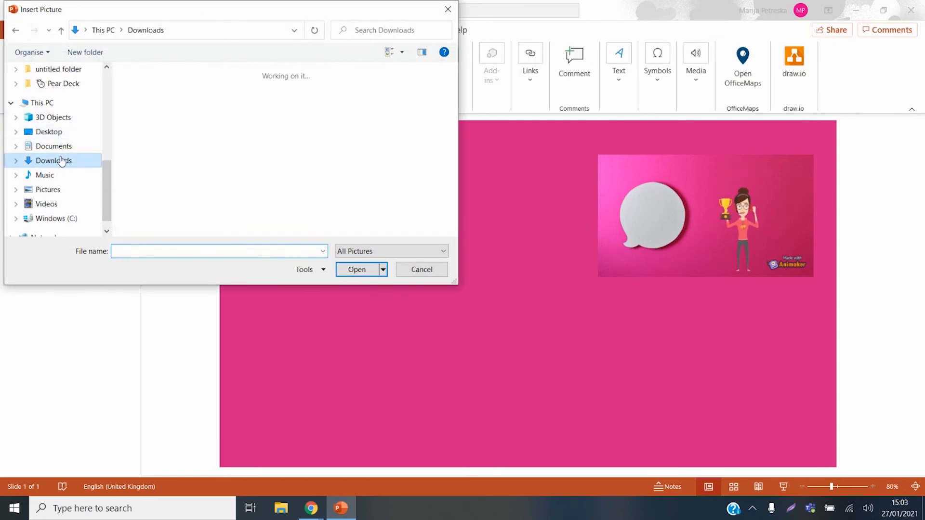
{"action": "double_click", "coordinate": [171, 99]}
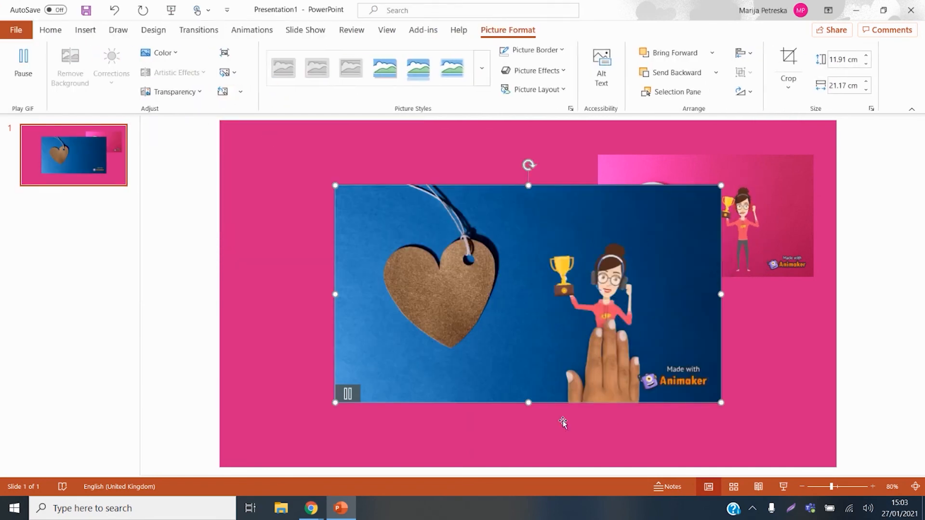
- Shrink the heart GIF to about the size of the pink GIF and place it in the slide's upper-left area
{"action": "left_click_drag", "start_coordinate": [721, 399], "coordinate": [546, 305]}
{"action": "left_click_drag", "start_coordinate": [499, 262], "coordinate": [421, 236]}
{"action": "left_click", "coordinate": [511, 322]}
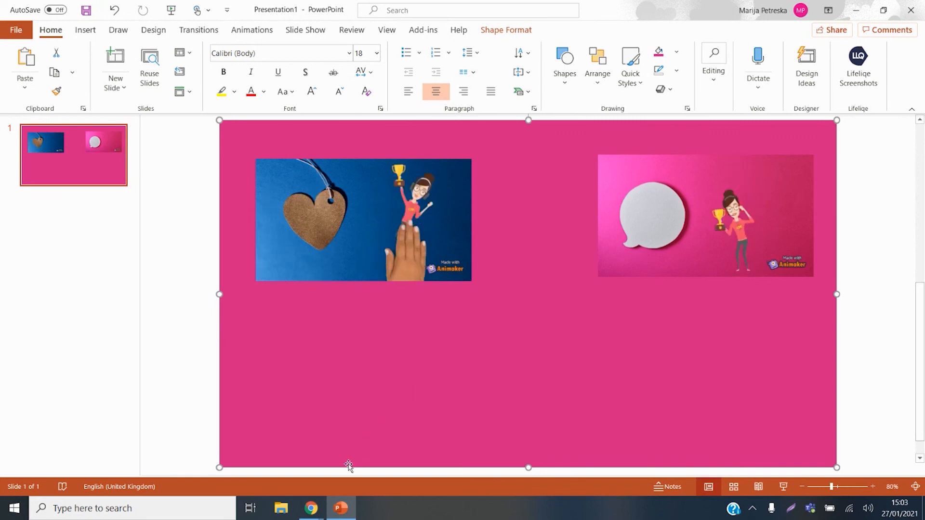
- Switch to GIPHY in the browser and upload ULKP3FA718T71Y2K.gif from the Downloads folder as a public GIF
{"action": "mouse_move", "coordinate": [311, 508]}
{"action": "left_click", "coordinate": [270, 470]}
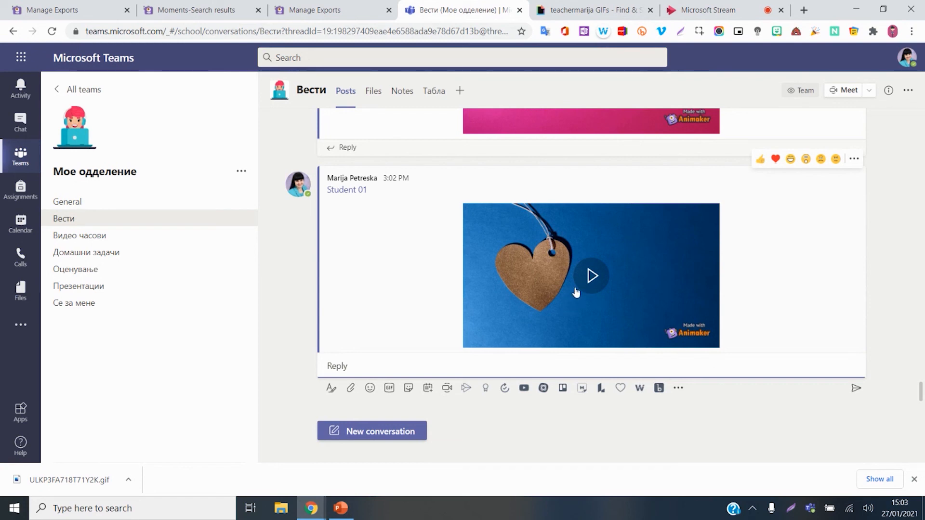
{"action": "left_click", "coordinate": [584, 10]}
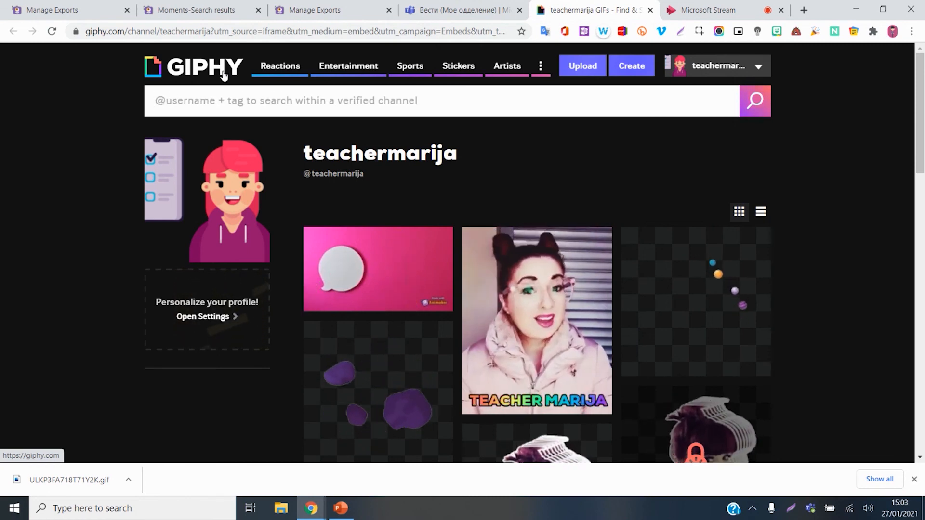
{"action": "left_click", "coordinate": [913, 480]}
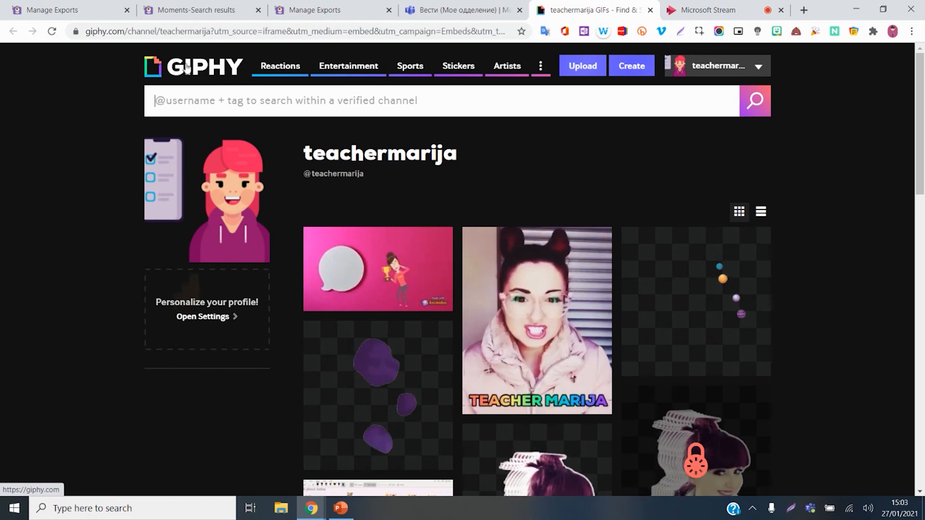
{"action": "left_click", "coordinate": [584, 71]}
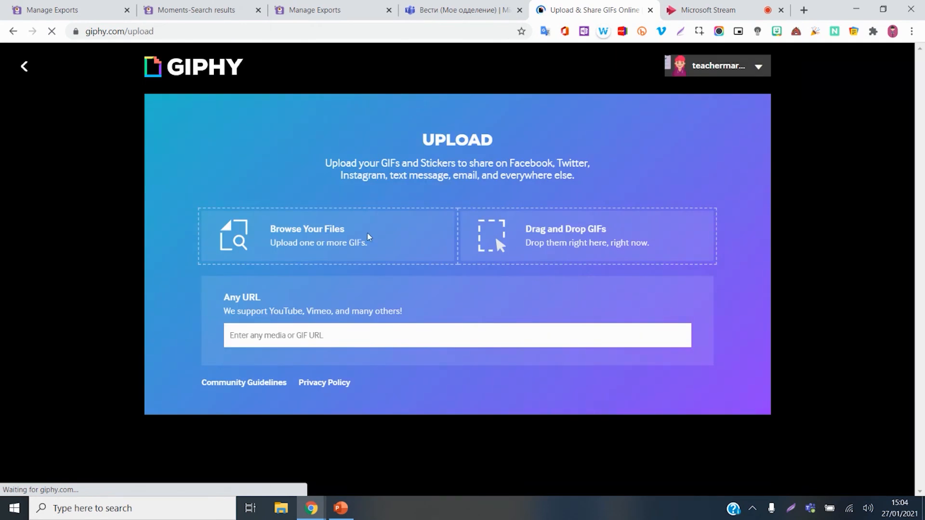
{"action": "left_click", "coordinate": [344, 254]}
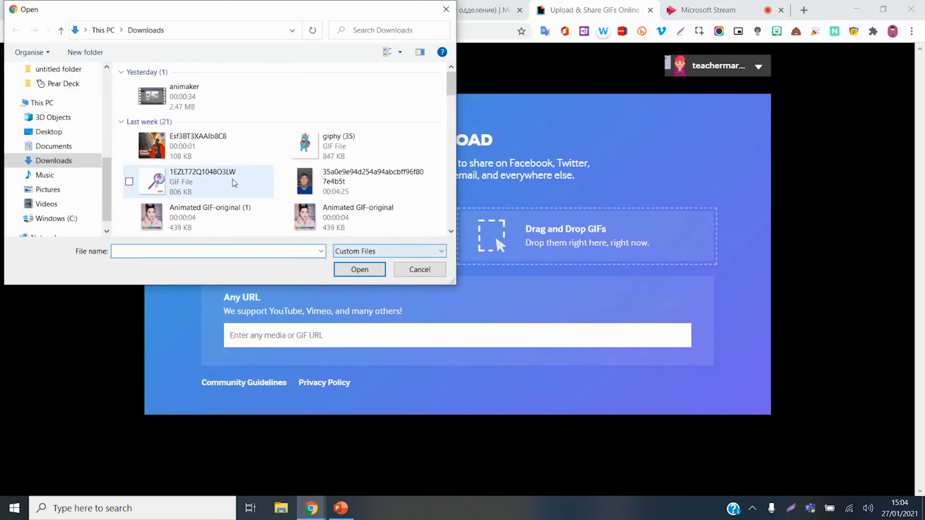
{"action": "double_click", "coordinate": [166, 100]}
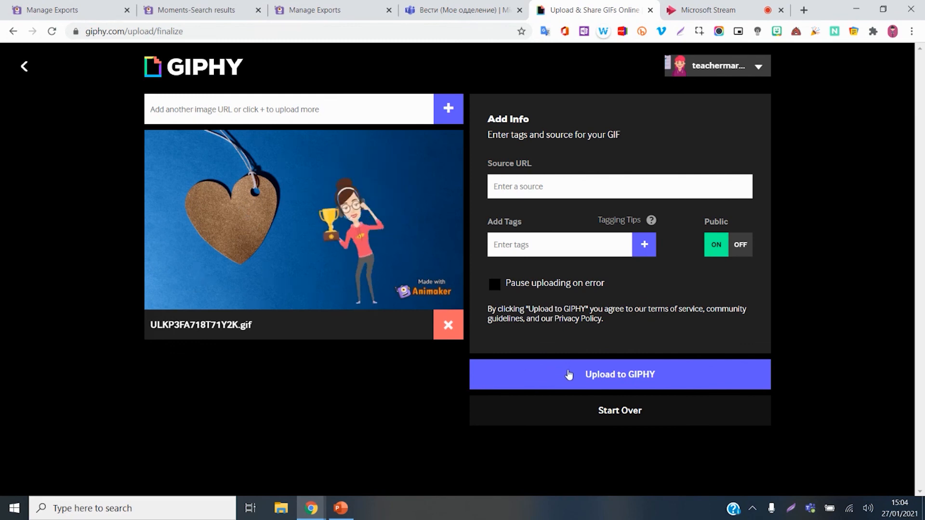
{"action": "left_click", "coordinate": [581, 380]}
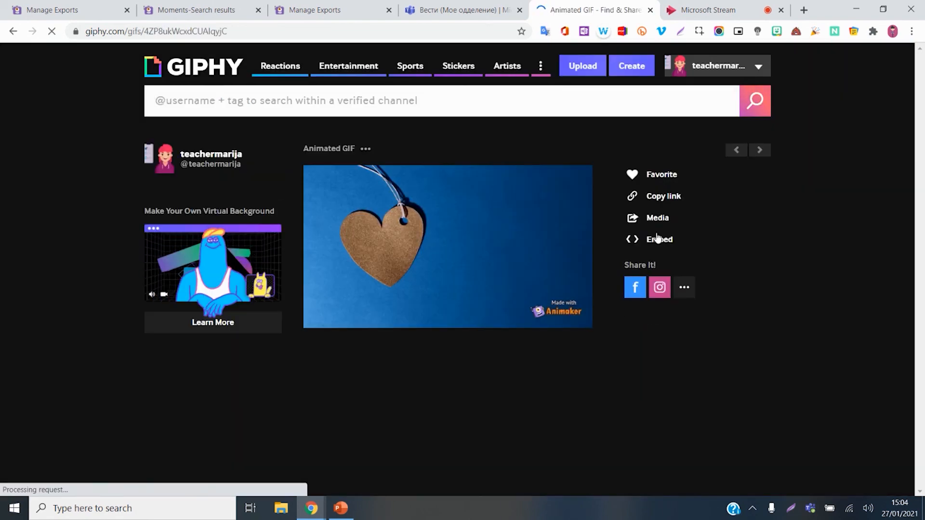
- Display the share links of the uploaded heart GIF and copy its GIF Link
{"action": "left_click", "coordinate": [656, 201]}
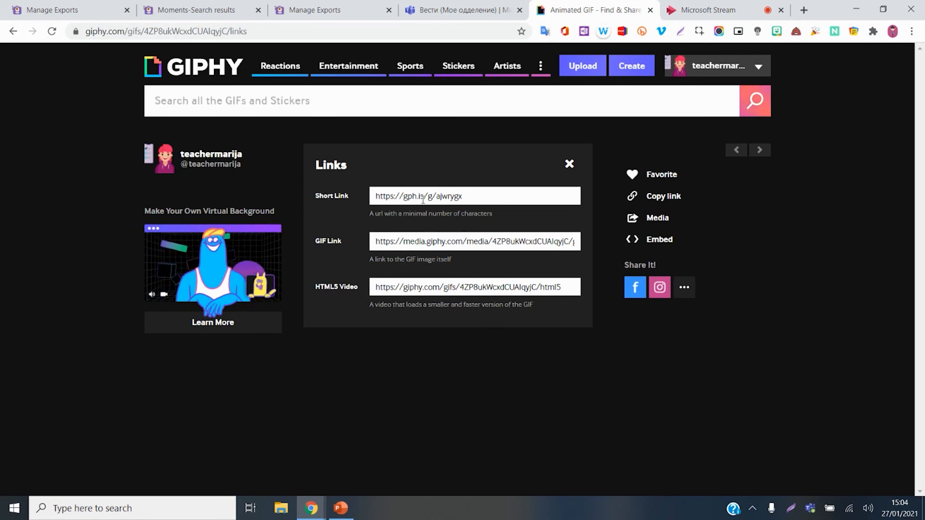
{"action": "left_click", "coordinate": [487, 242]}
{"action": "key", "text": "ctrl+c"}
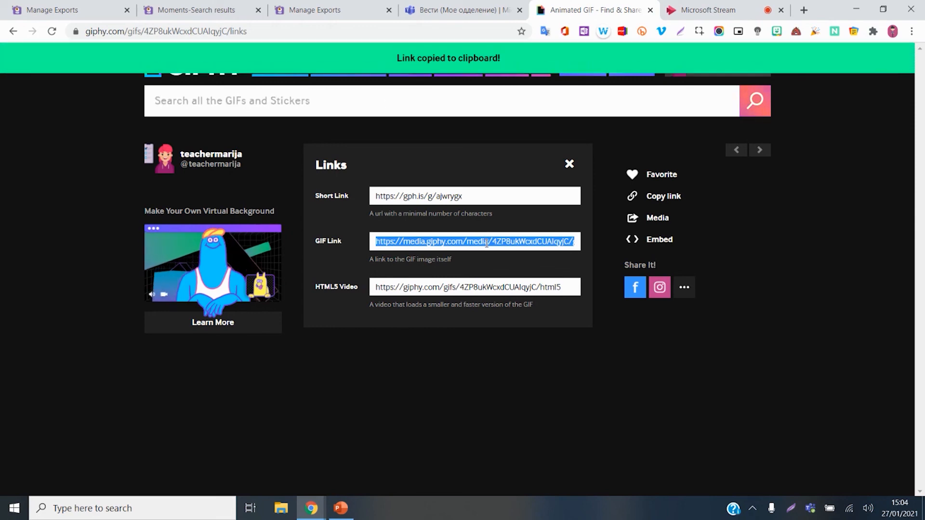
- Open OneNote for Windows 10, paste the GIF link to the right of the existing pink GIF, and play the embedded heart GIF
{"action": "left_click", "coordinate": [7, 512]}
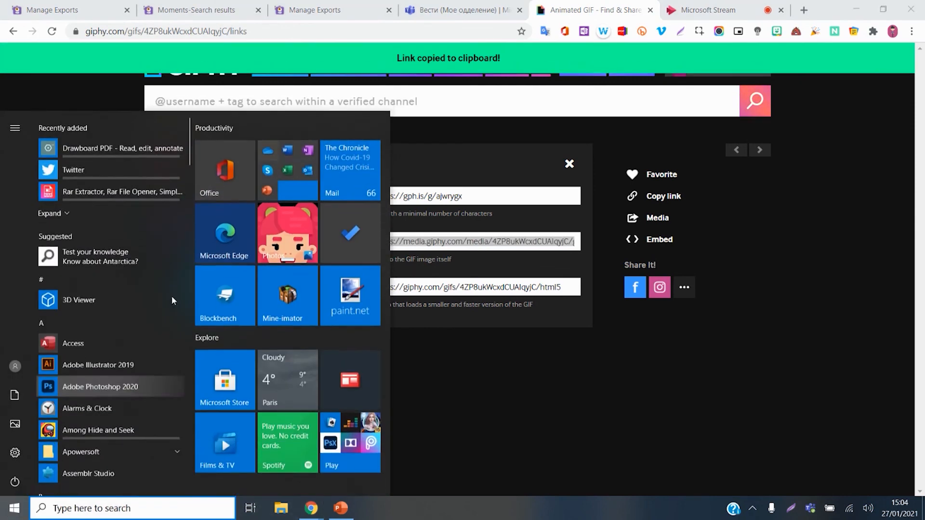
{"action": "left_click", "coordinate": [288, 184]}
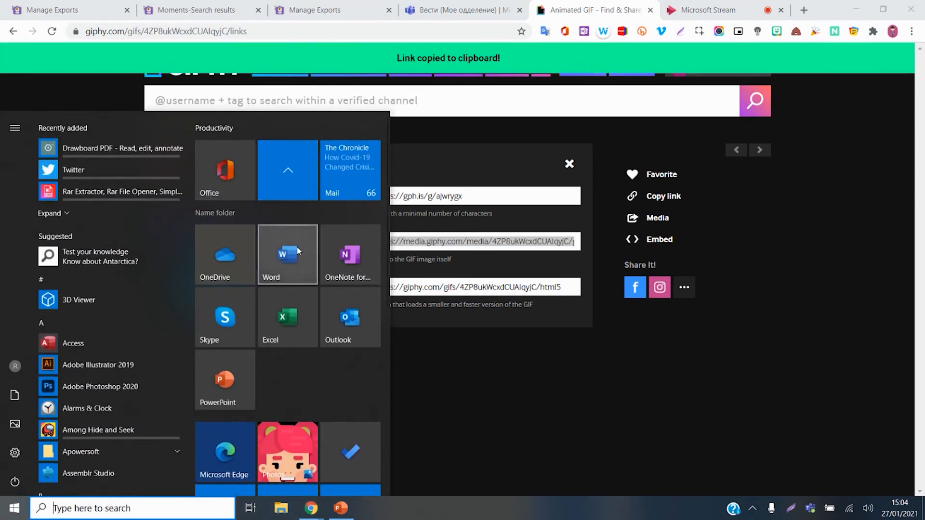
{"action": "left_click", "coordinate": [364, 251]}
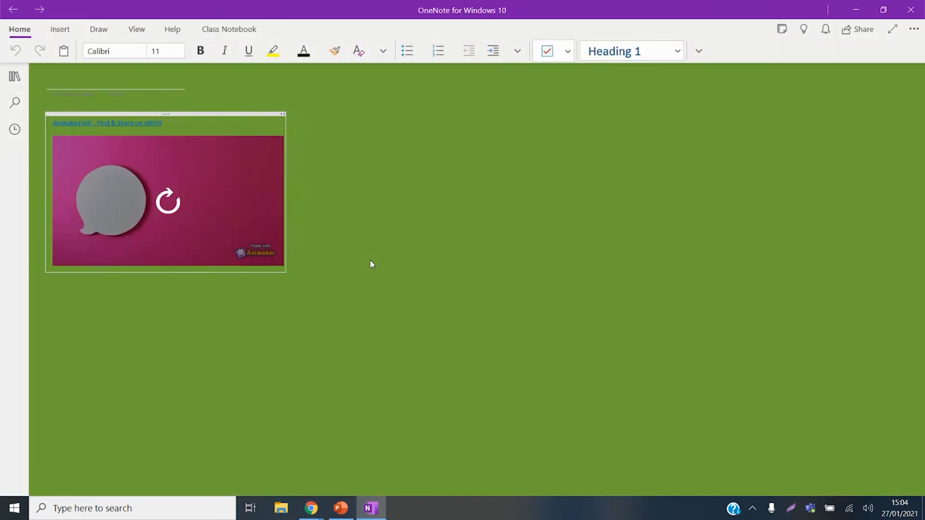
{"action": "left_click", "coordinate": [413, 145]}
{"action": "key", "text": "ctrl+v"}
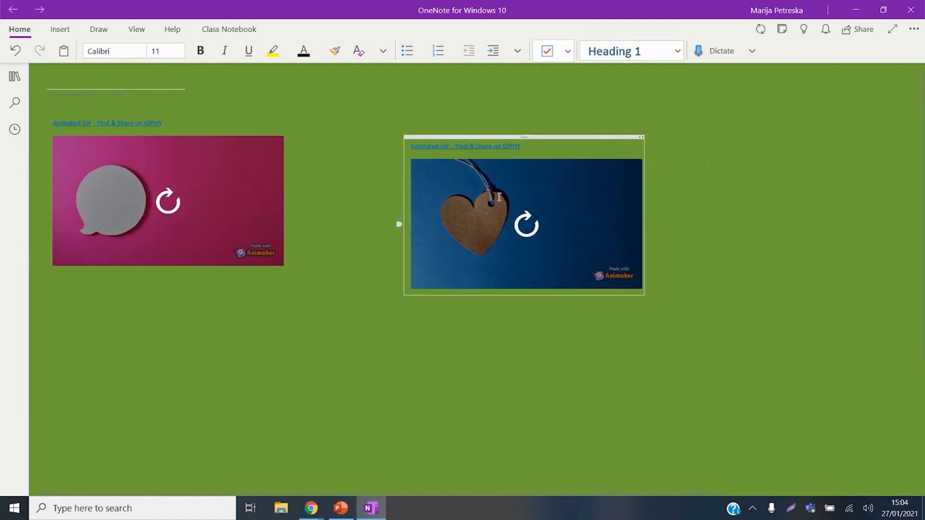
{"action": "key", "text": "ctrl+a"}
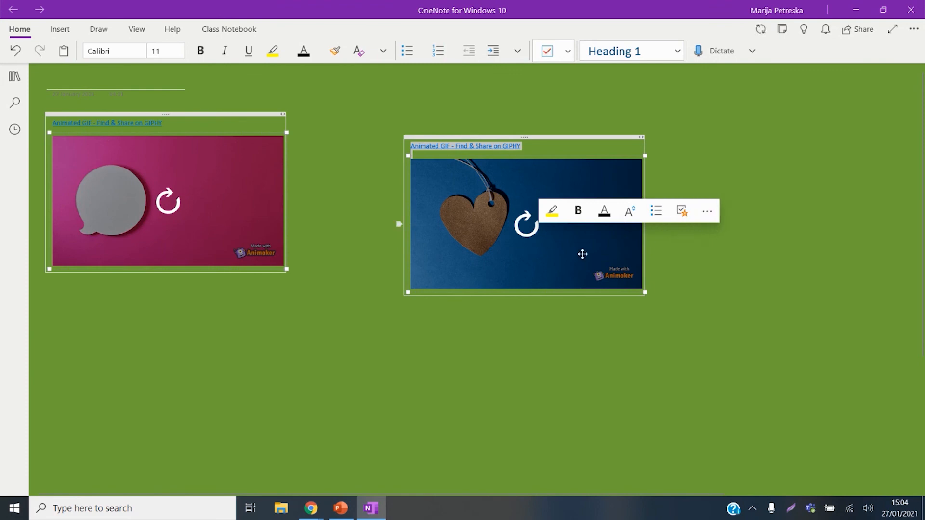
{"action": "left_click", "coordinate": [526, 224]}
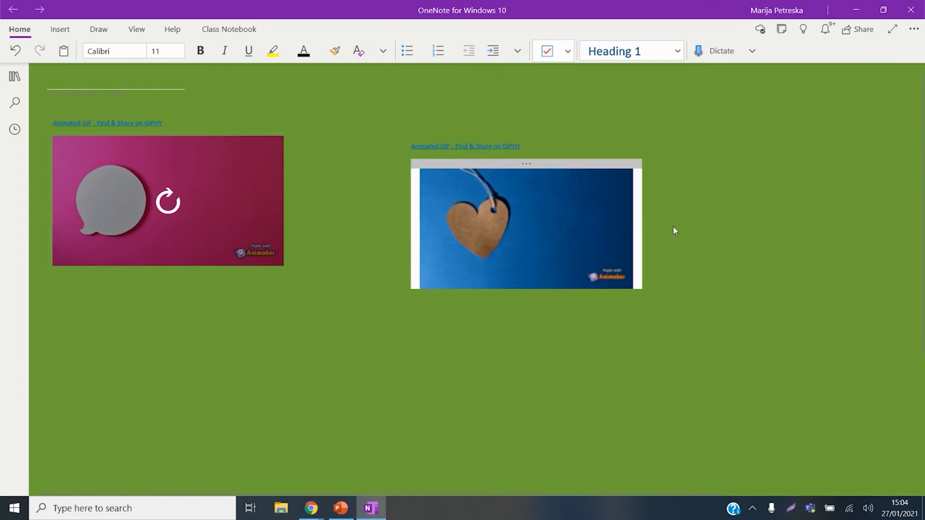